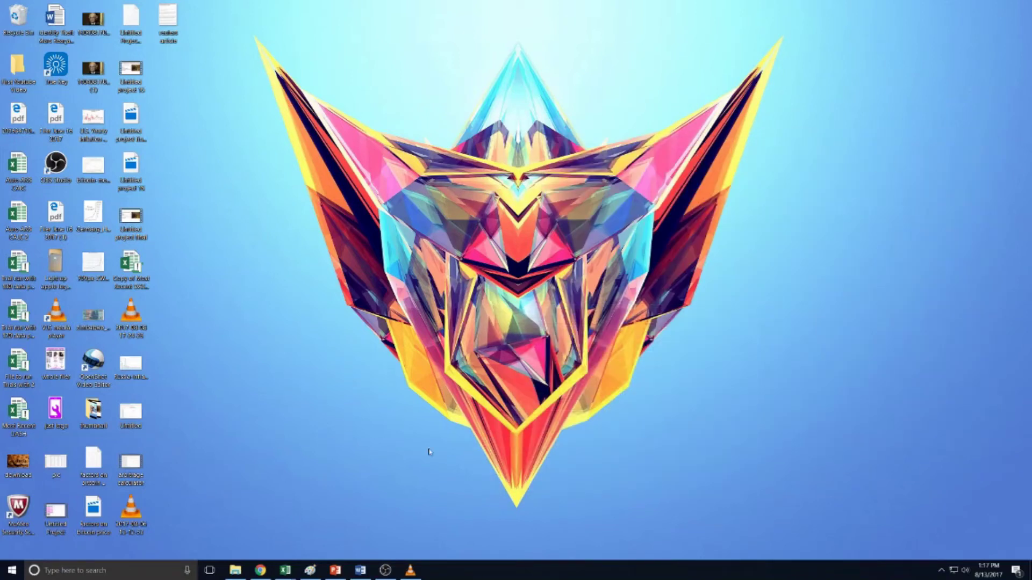
Step: Bring up the Word agenda listing four topics, from Change Vlookup area to Set up automatic email alerts
{"action": "left_click", "coordinate": [361, 570]}
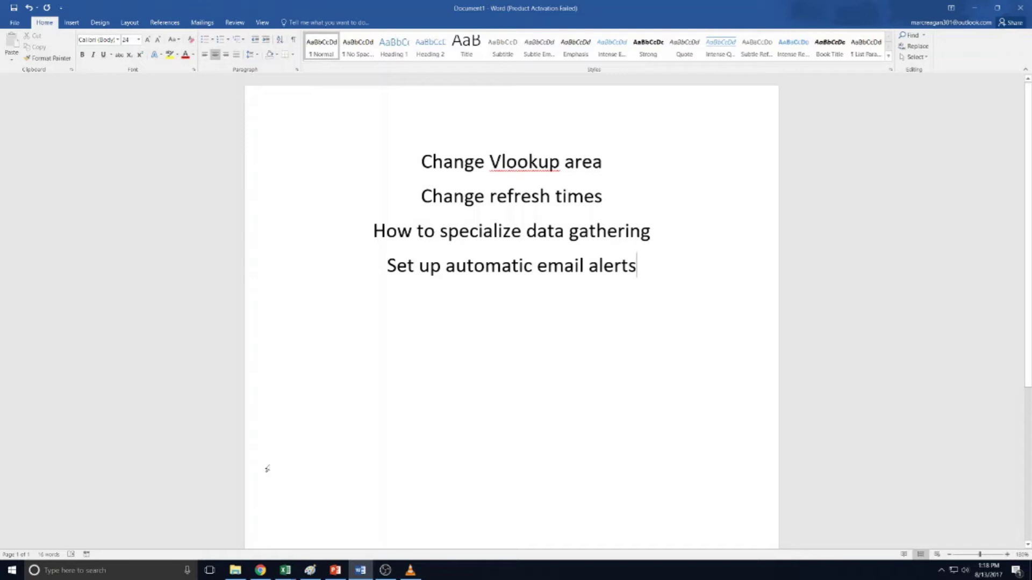
Step: Switch to the Most Recent DASH workbook and inspect the GDAX ETH/USD and BTC/USD lookup formulas in G3 and G2
{"action": "left_click", "coordinate": [285, 570]}
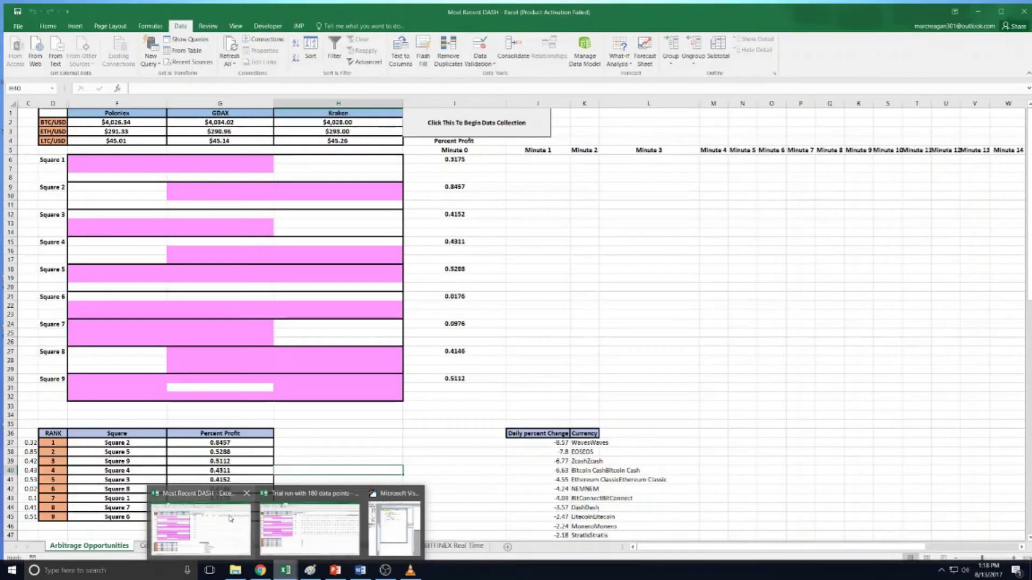
{"action": "left_click", "coordinate": [229, 532]}
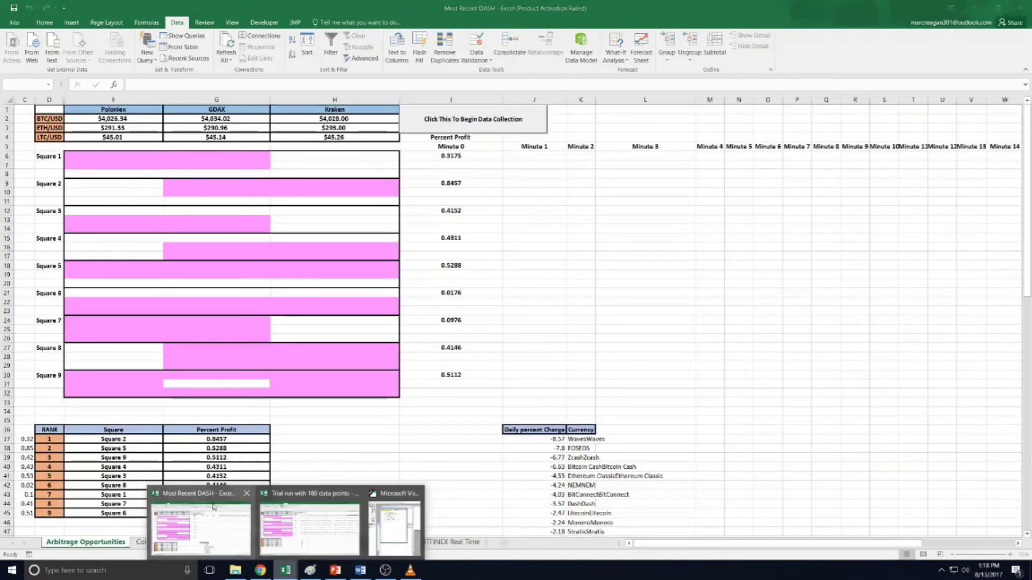
{"action": "left_click", "coordinate": [217, 513]}
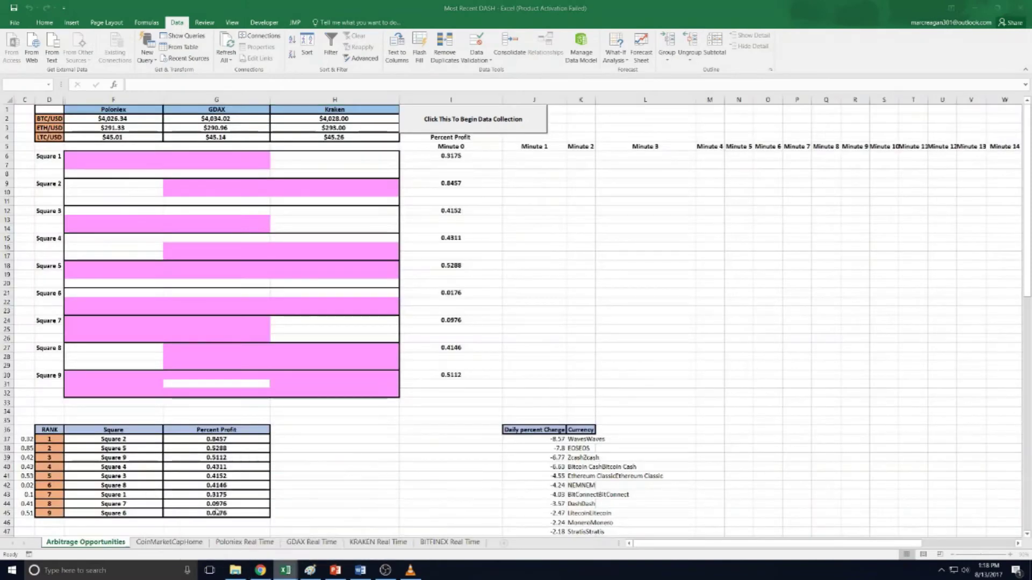
{"action": "left_click", "coordinate": [200, 128]}
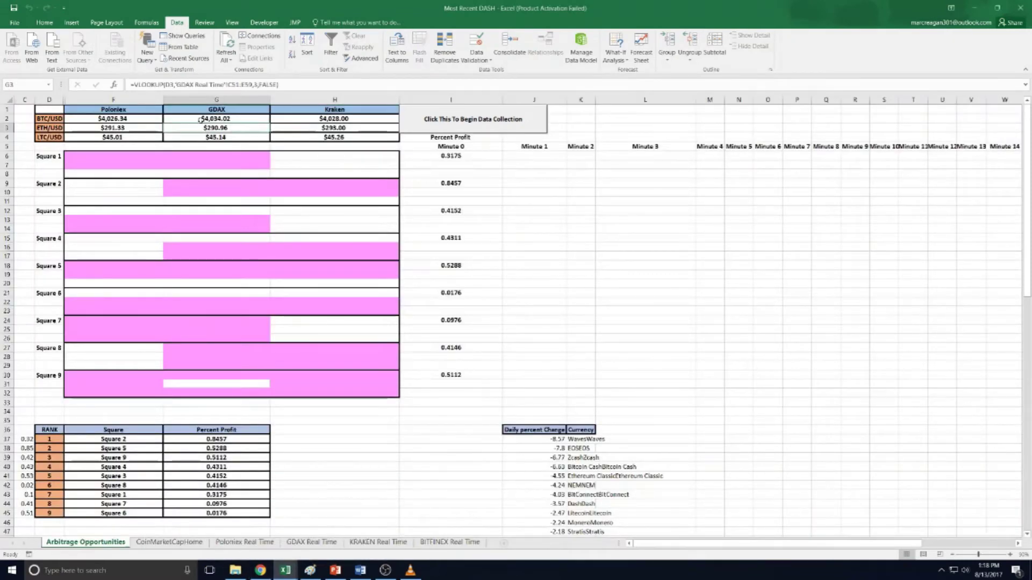
{"action": "left_click", "coordinate": [201, 118]}
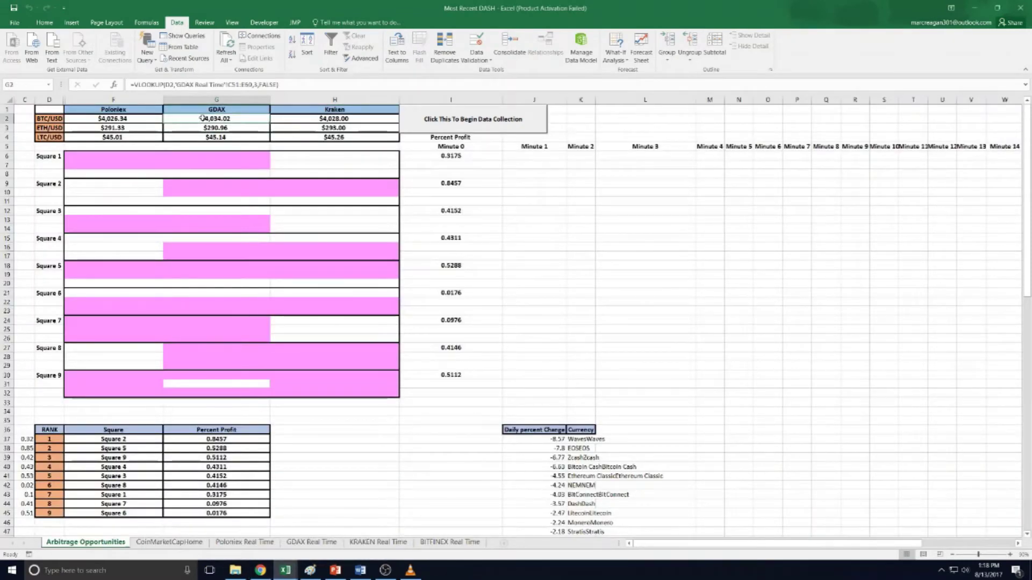
Step: Browse the GDAX Real Time sheet's Litecoin and Bitcoin rows, then return to Arbitrage Opportunities
{"action": "left_click", "coordinate": [258, 544]}
{"action": "left_click", "coordinate": [304, 543]}
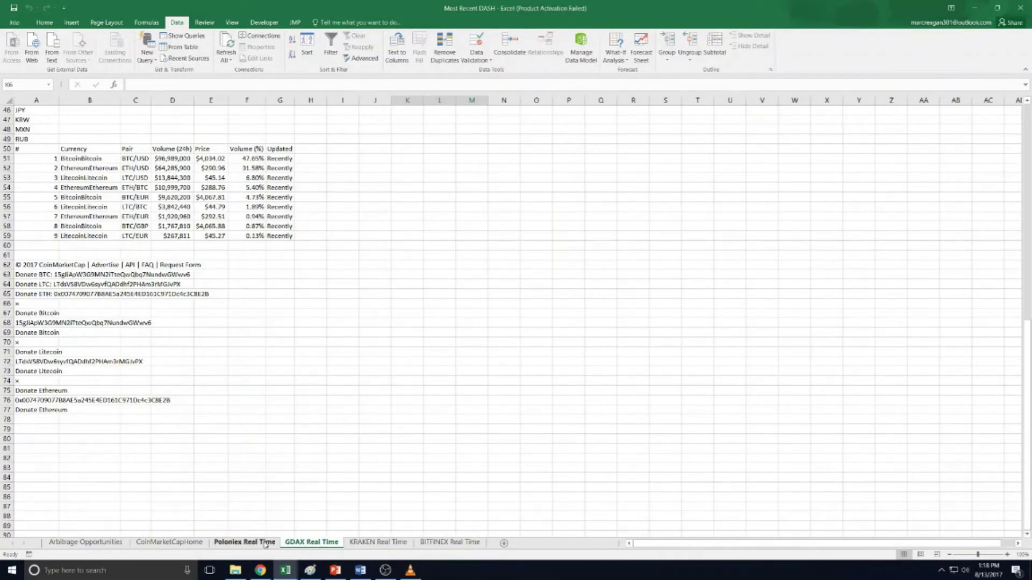
{"action": "left_click", "coordinate": [106, 178]}
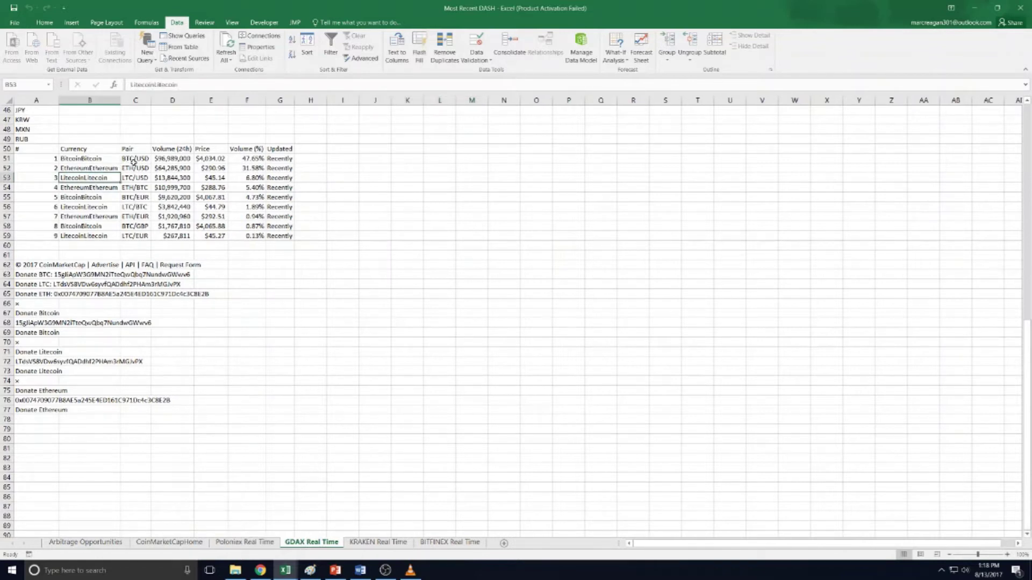
{"action": "left_click", "coordinate": [104, 156]}
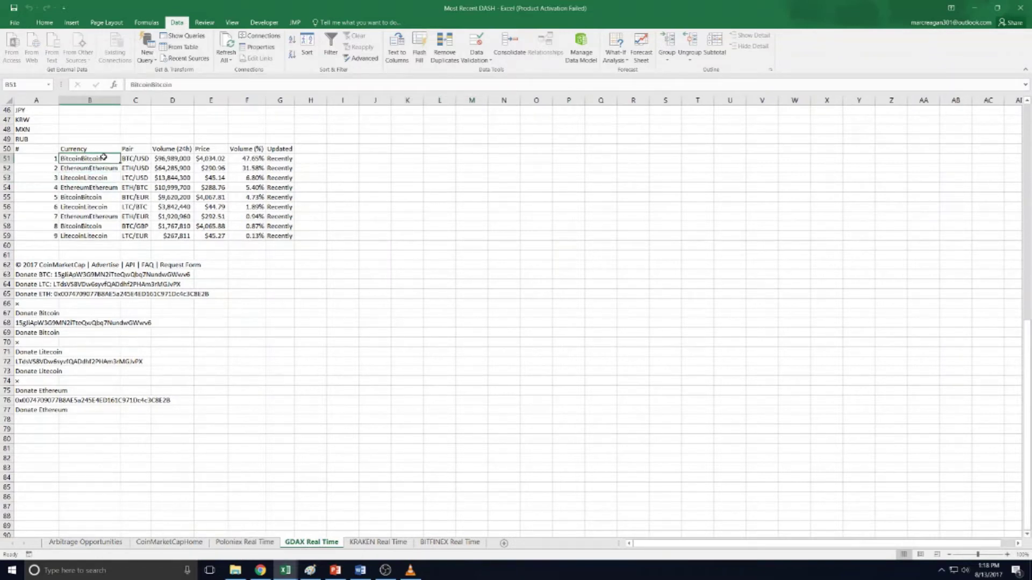
{"action": "left_click", "coordinate": [161, 161]}
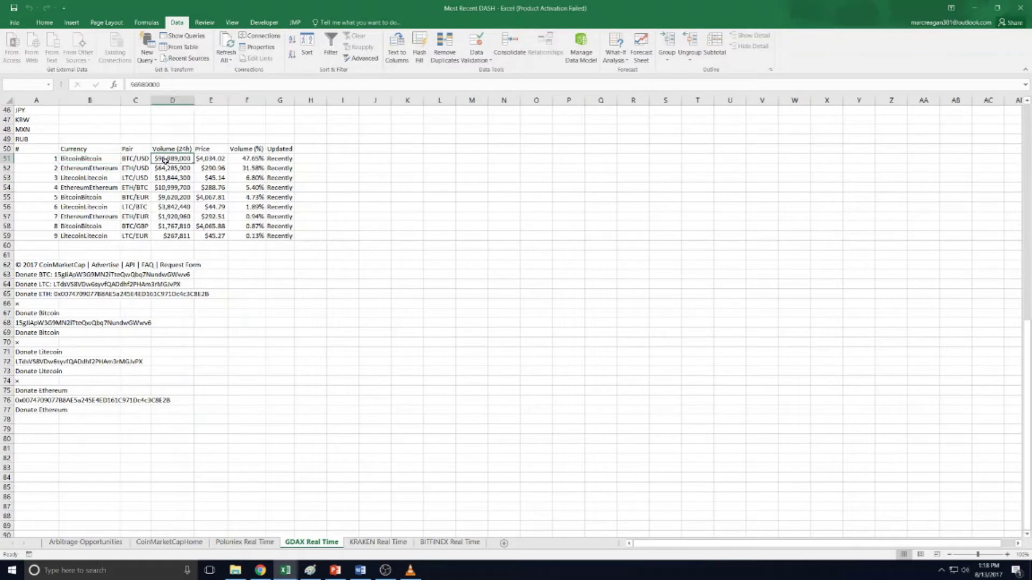
{"action": "left_click", "coordinate": [134, 159]}
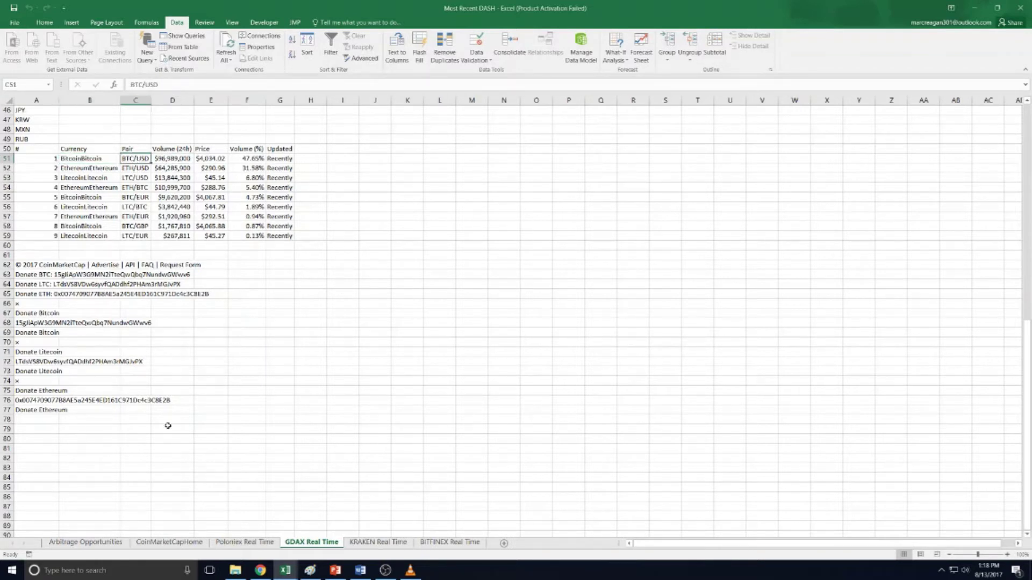
{"action": "left_click", "coordinate": [85, 542]}
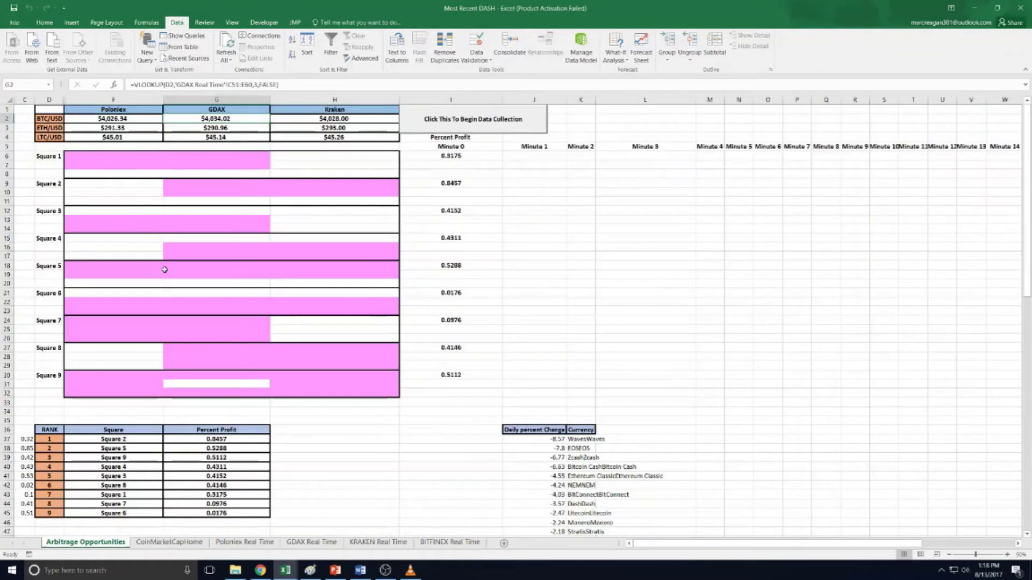
{"action": "left_click", "coordinate": [238, 84]}
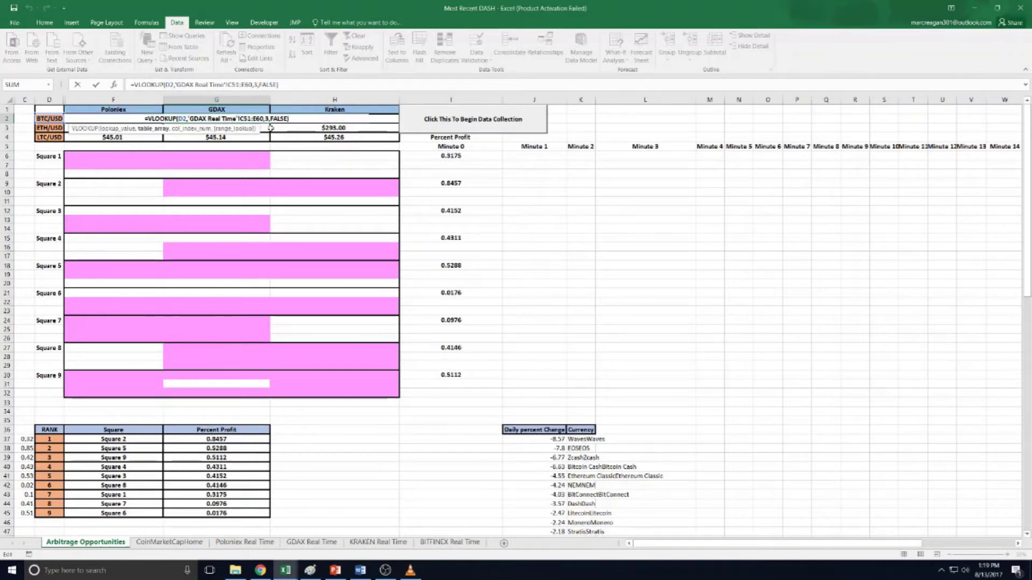
{"action": "key", "text": "Return"}
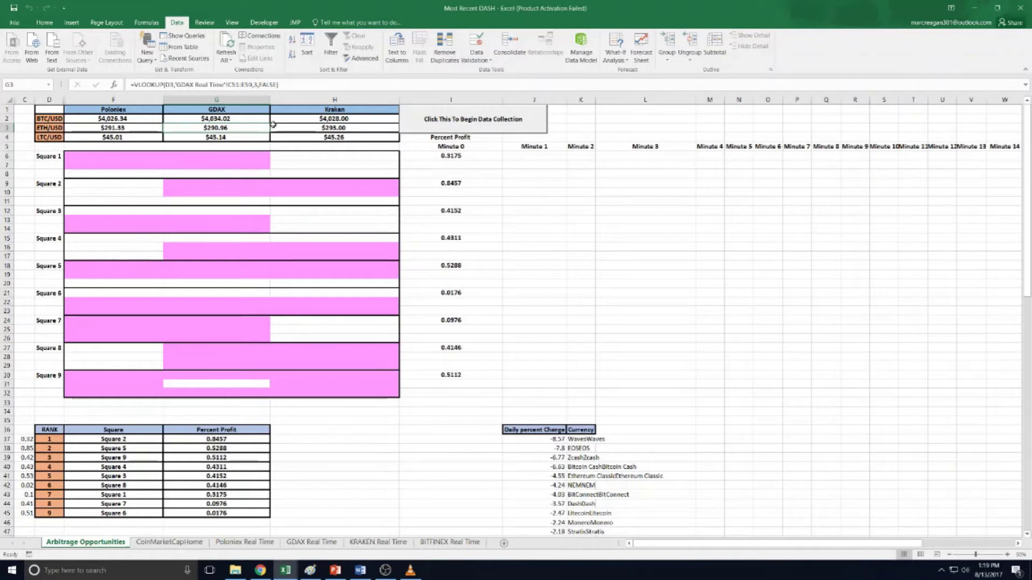
{"action": "mouse_move", "coordinate": [360, 574]}
{"action": "left_click", "coordinate": [263, 36]}
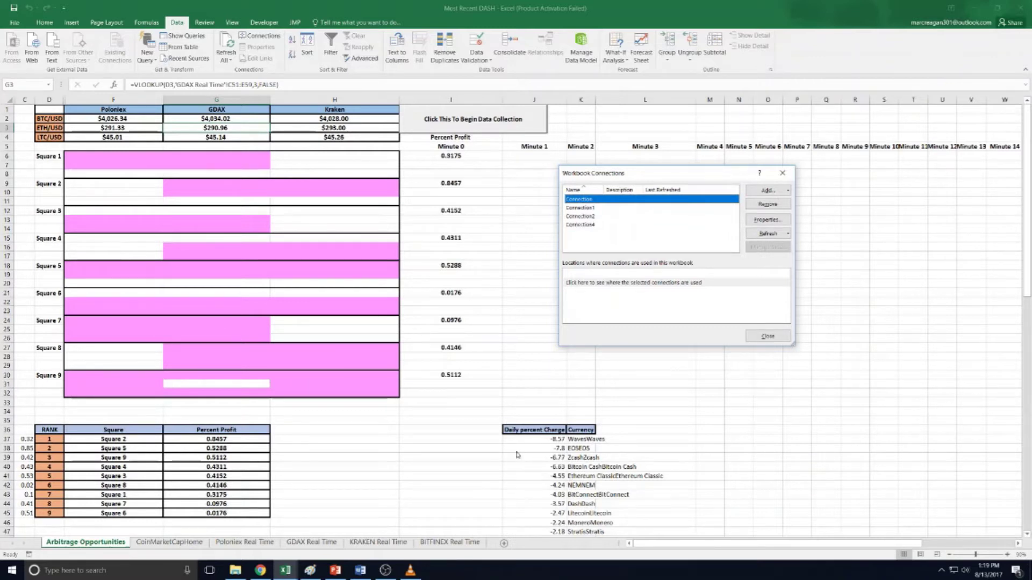
{"action": "left_click", "coordinate": [591, 209]}
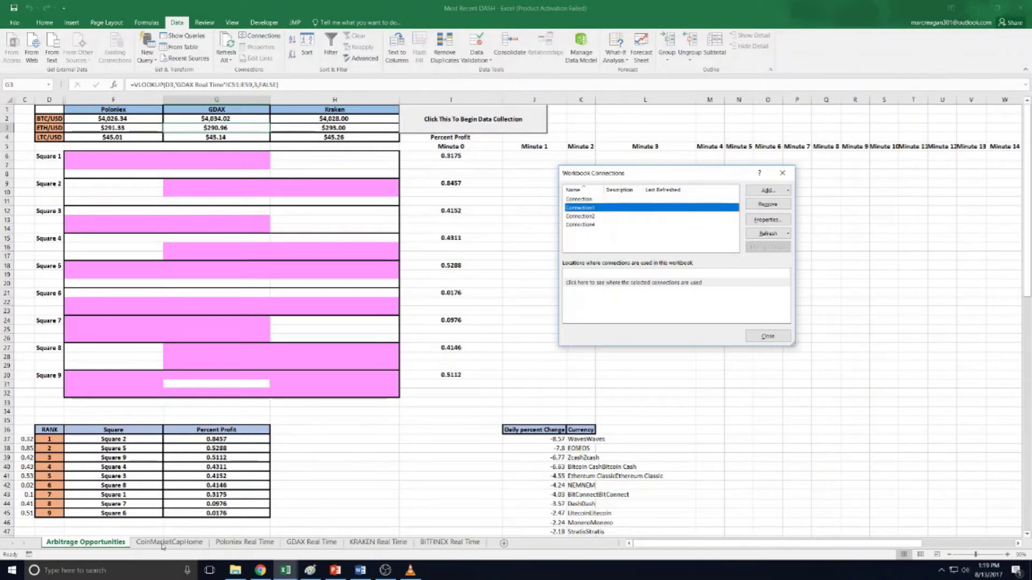
{"action": "left_click", "coordinate": [575, 216]}
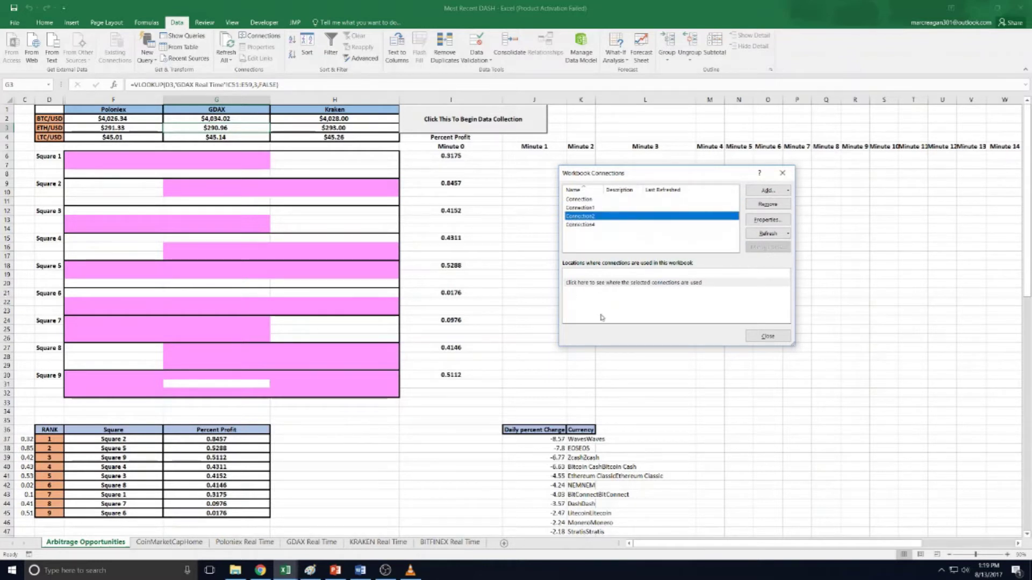
{"action": "left_click", "coordinate": [593, 225]}
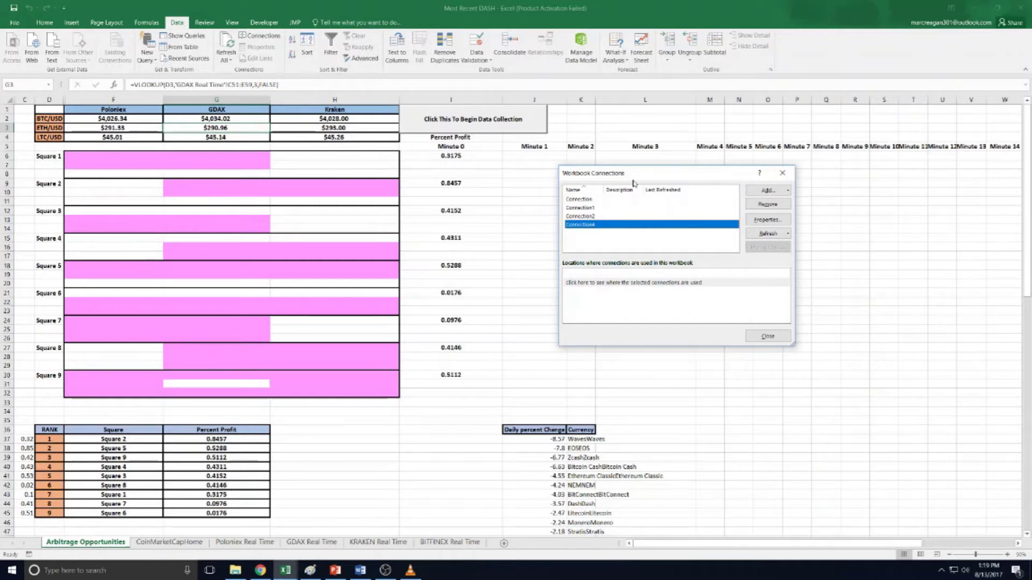
{"action": "left_click", "coordinate": [591, 199]}
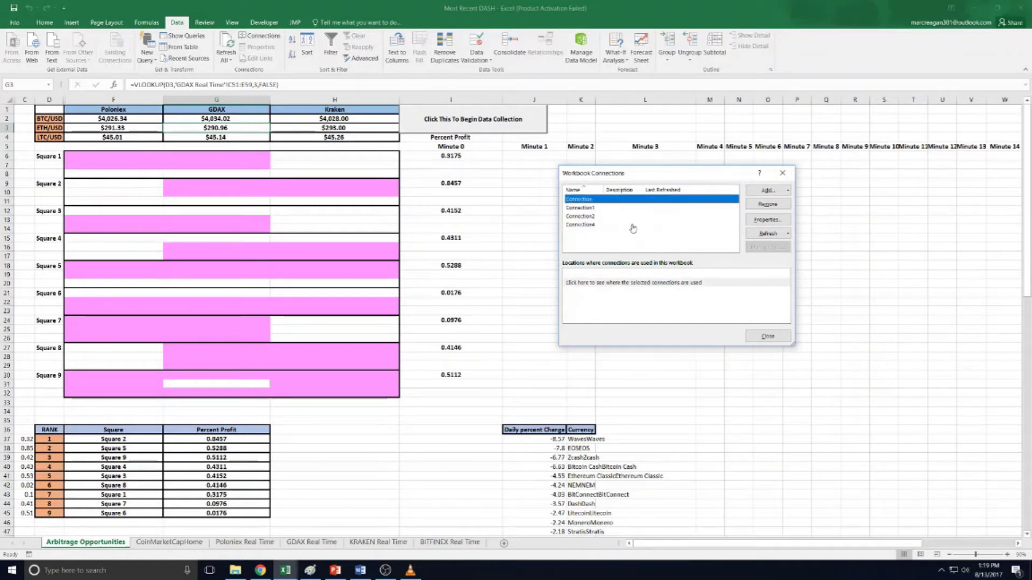
{"action": "left_click", "coordinate": [777, 222]}
{"action": "left_click", "coordinate": [633, 232]}
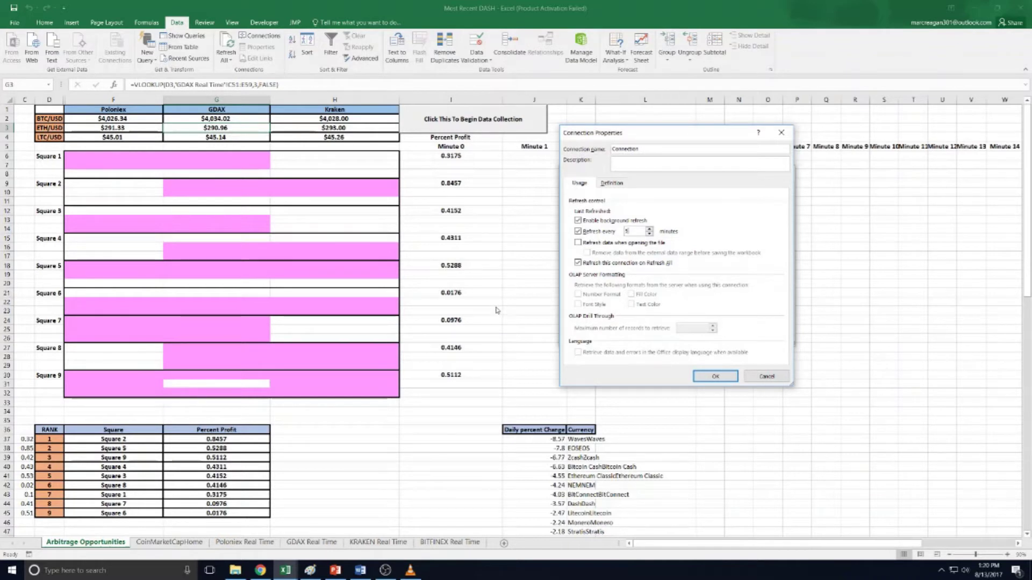
{"action": "left_click", "coordinate": [782, 133]}
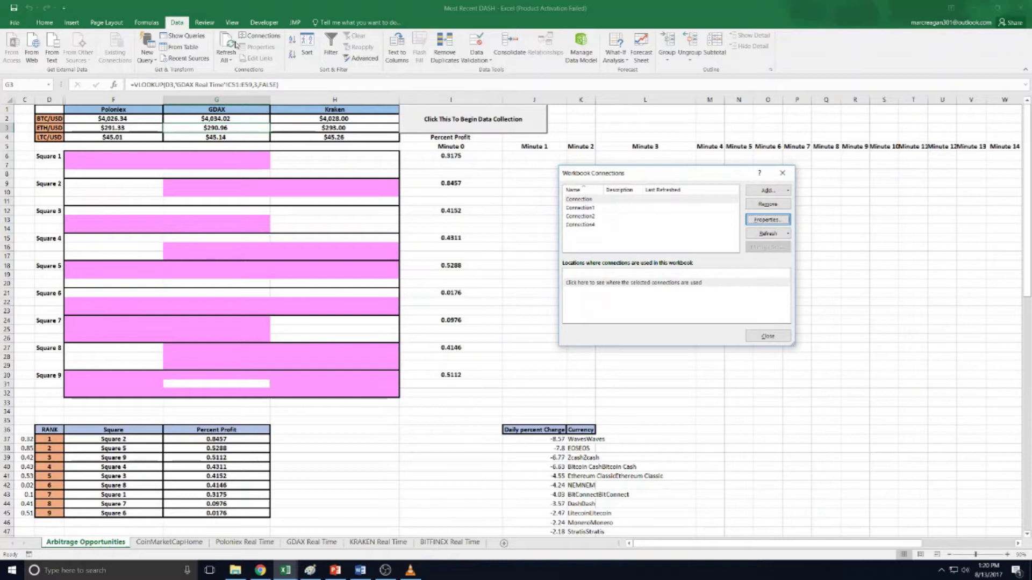
{"action": "left_click", "coordinate": [784, 175]}
{"action": "left_click", "coordinate": [226, 58]}
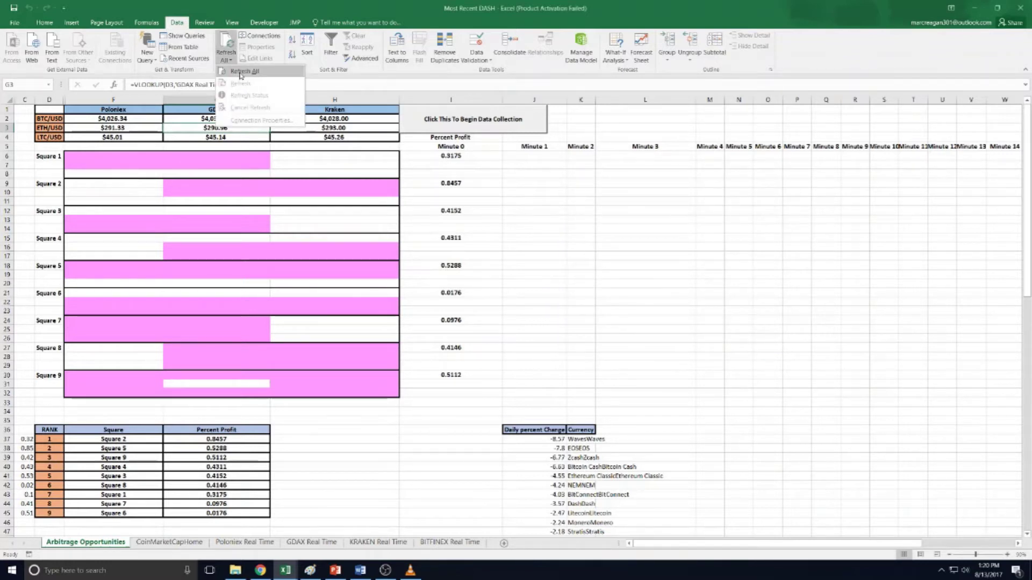
{"action": "left_click", "coordinate": [551, 211]}
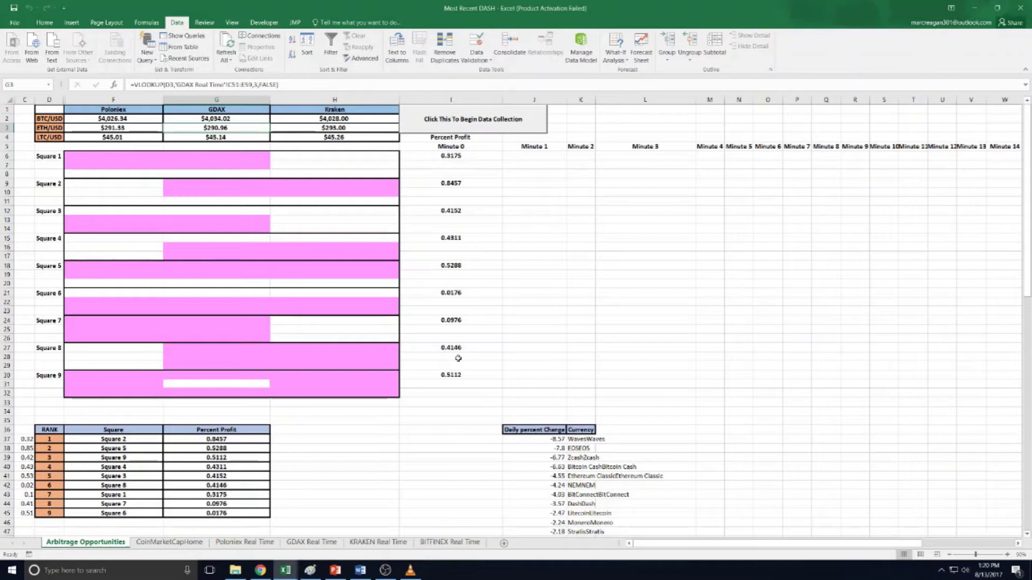
{"action": "mouse_move", "coordinate": [286, 570]}
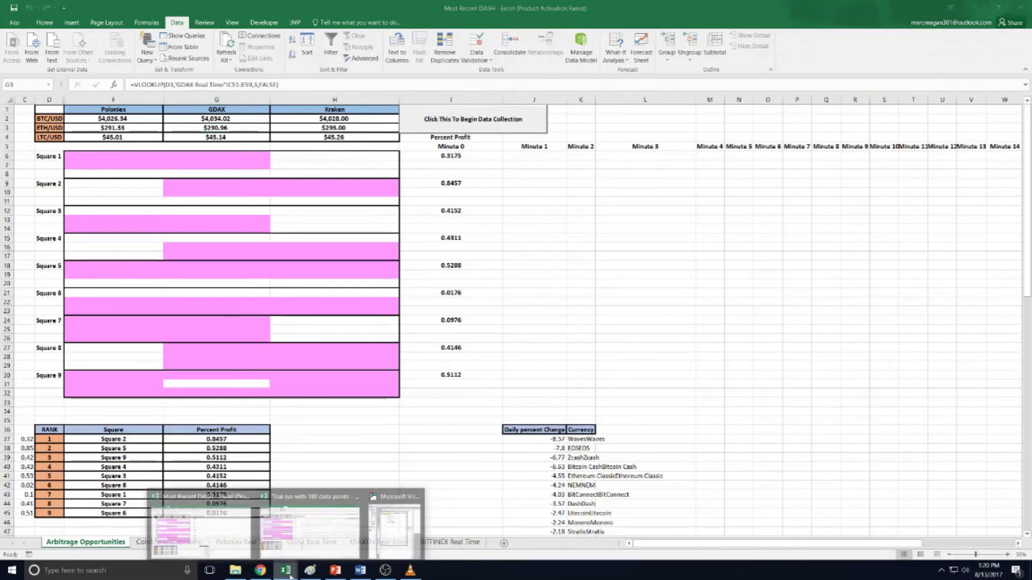
Step: In the Trial run with 180 data points workbook, review the J6 percent-profit formula and Minute columns out to GH
{"action": "left_click", "coordinate": [293, 545]}
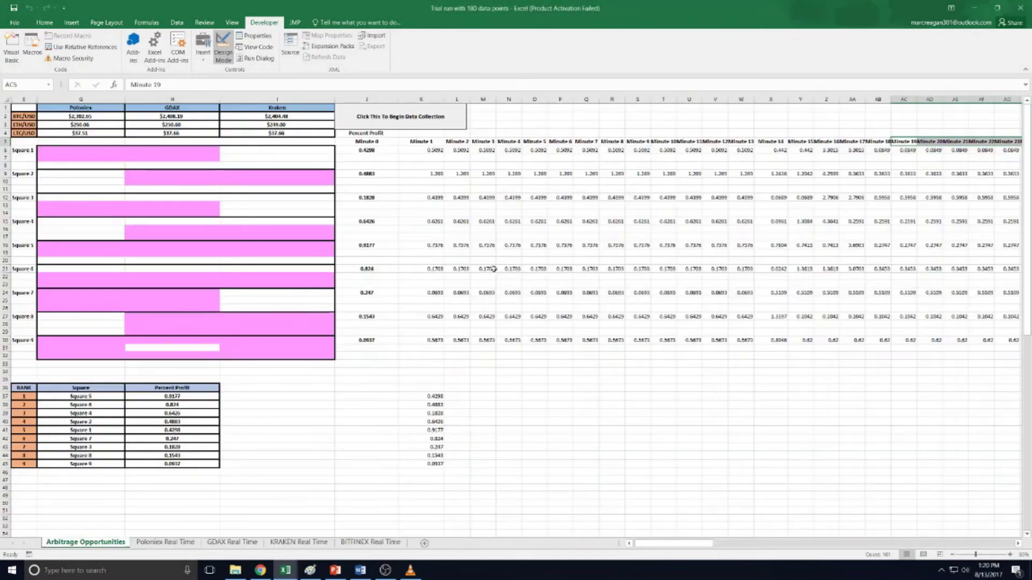
{"action": "left_click", "coordinate": [377, 151]}
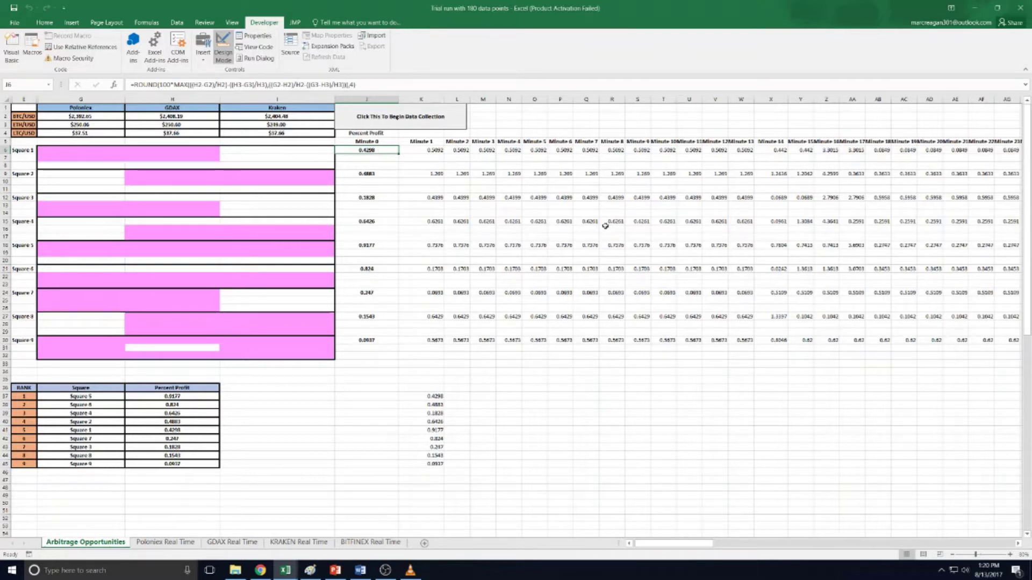
{"action": "left_click", "coordinate": [642, 229]}
{"action": "left_click_drag", "start_coordinate": [675, 543], "coordinate": [721, 540]}
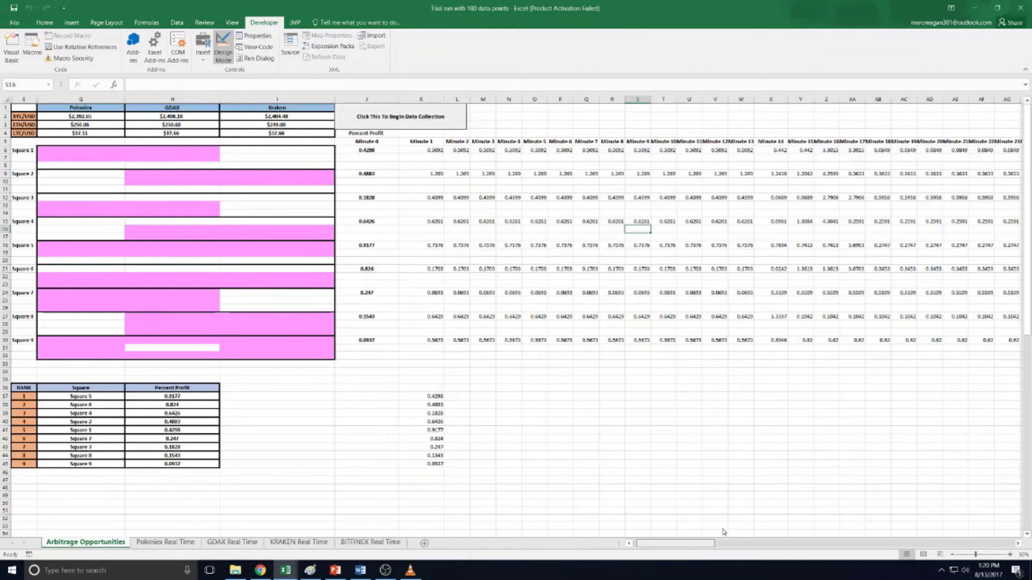
{"action": "left_click_drag", "start_coordinate": [1012, 553], "coordinate": [600, 543]}
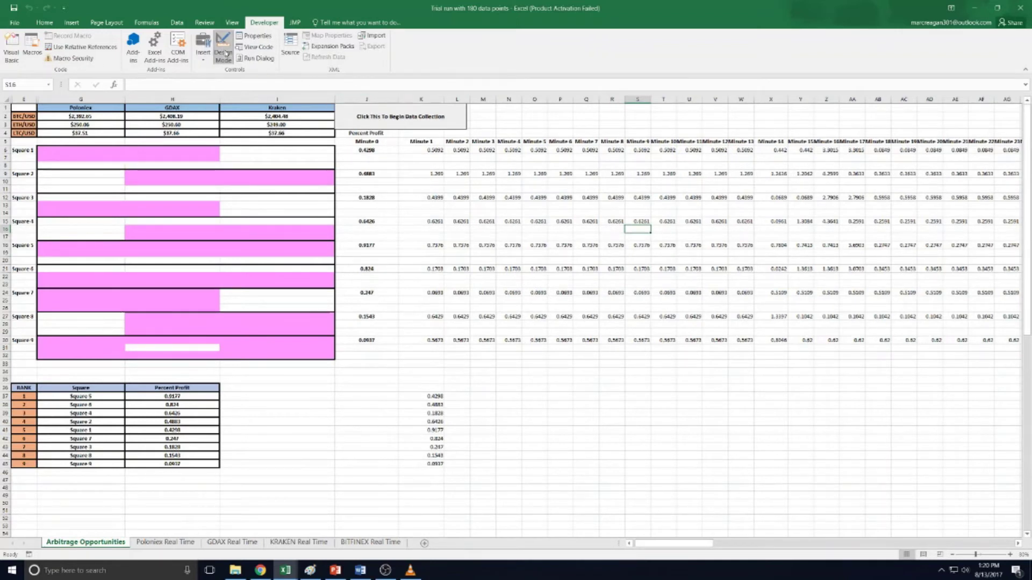
Step: Open the data-collection button's code and highlight the counter start and the Do While x < 180 limit
{"action": "right_click", "coordinate": [361, 116]}
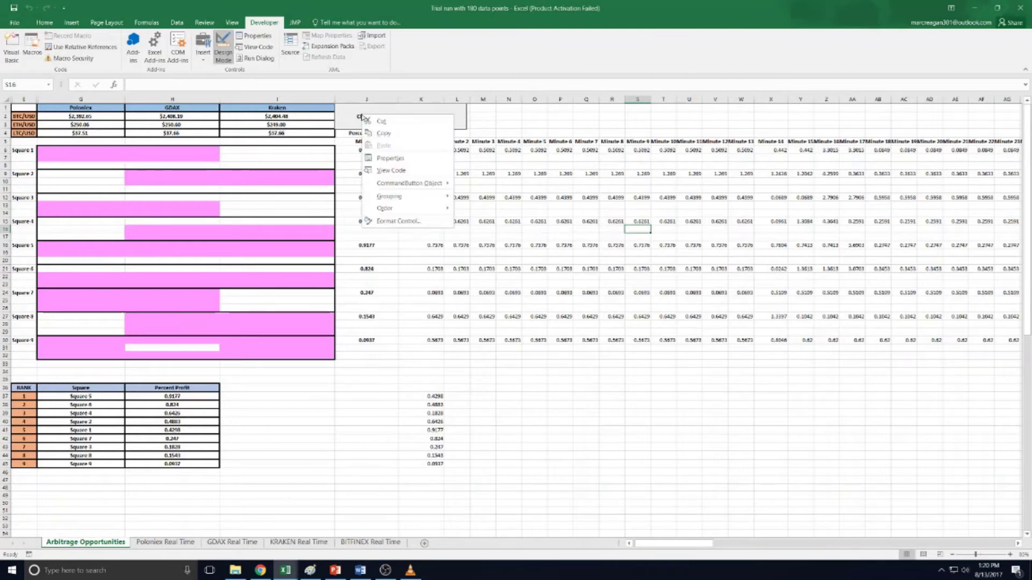
{"action": "left_click", "coordinate": [391, 170]}
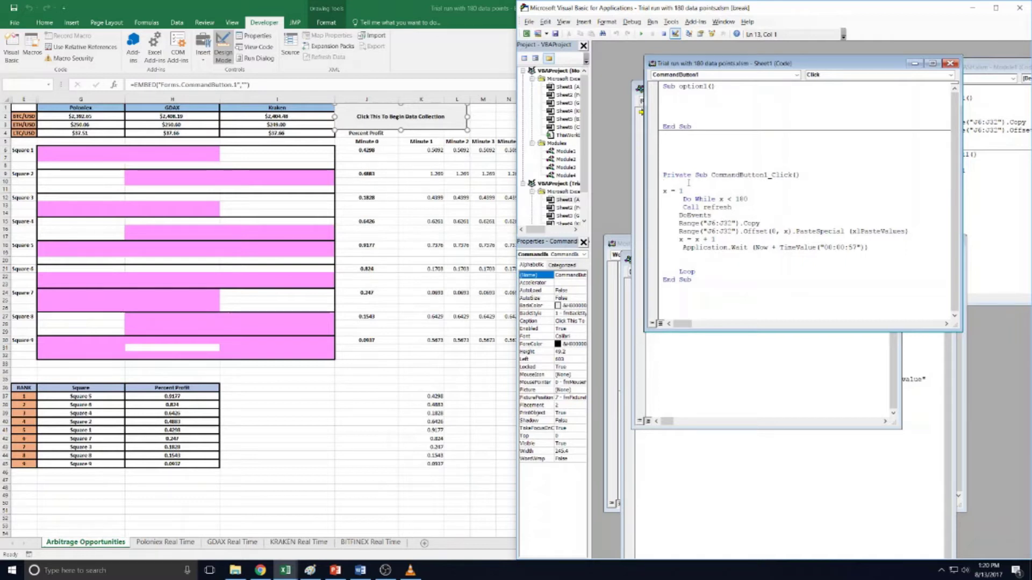
{"action": "left_click", "coordinate": [692, 191]}
{"action": "left_click", "coordinate": [723, 199]}
{"action": "left_click_drag", "start_coordinate": [748, 200], "coordinate": [740, 199]}
{"action": "left_click_drag", "start_coordinate": [683, 200], "coordinate": [716, 253]}
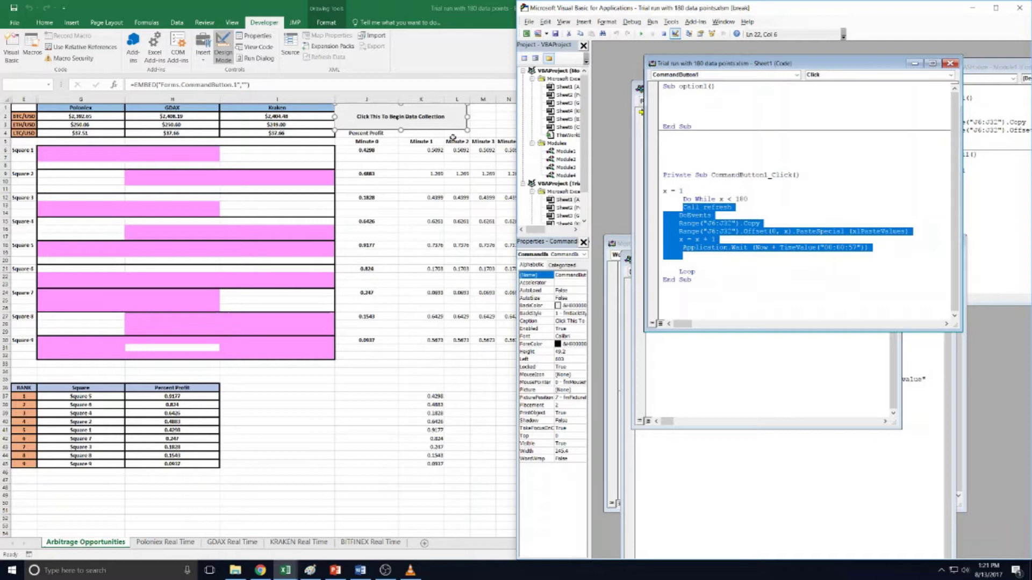
Step: Explain the DoEvents and Call refresh statements, showing Excel's Data refresh features for reference
{"action": "left_click", "coordinate": [744, 201]}
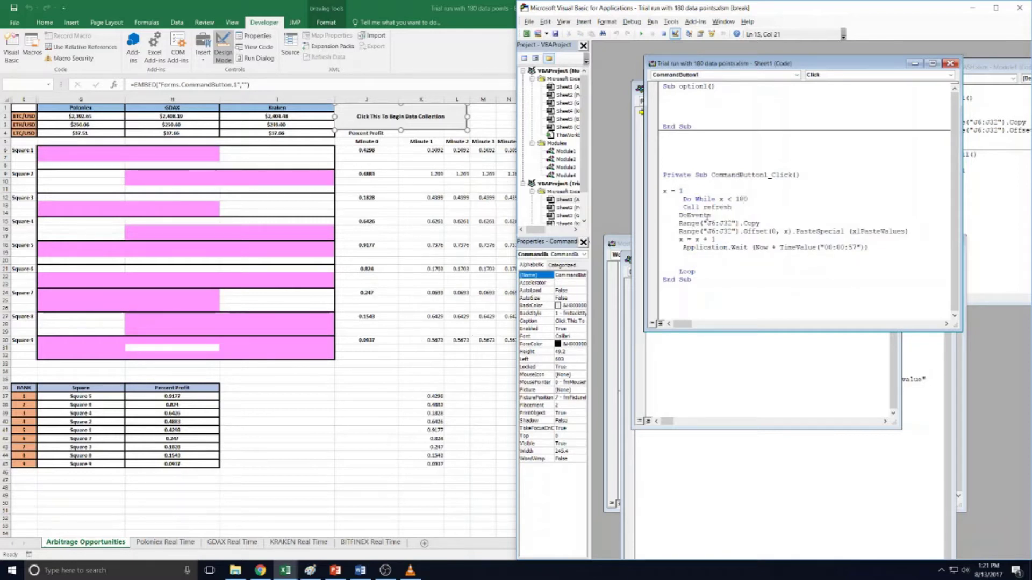
{"action": "left_click_drag", "start_coordinate": [710, 216], "coordinate": [679, 217]}
{"action": "left_click_drag", "start_coordinate": [684, 207], "coordinate": [732, 207]}
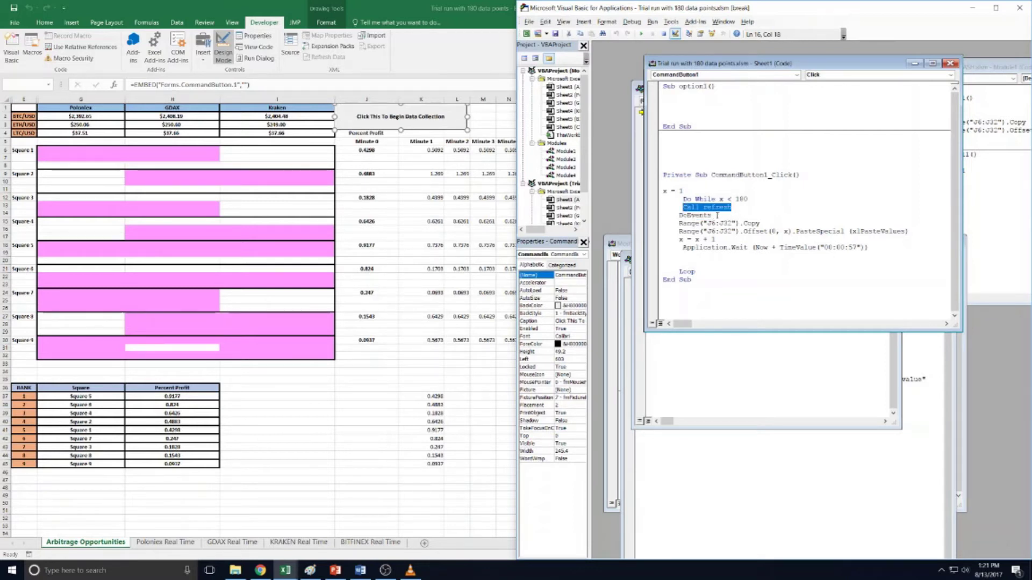
{"action": "left_click", "coordinate": [730, 207]}
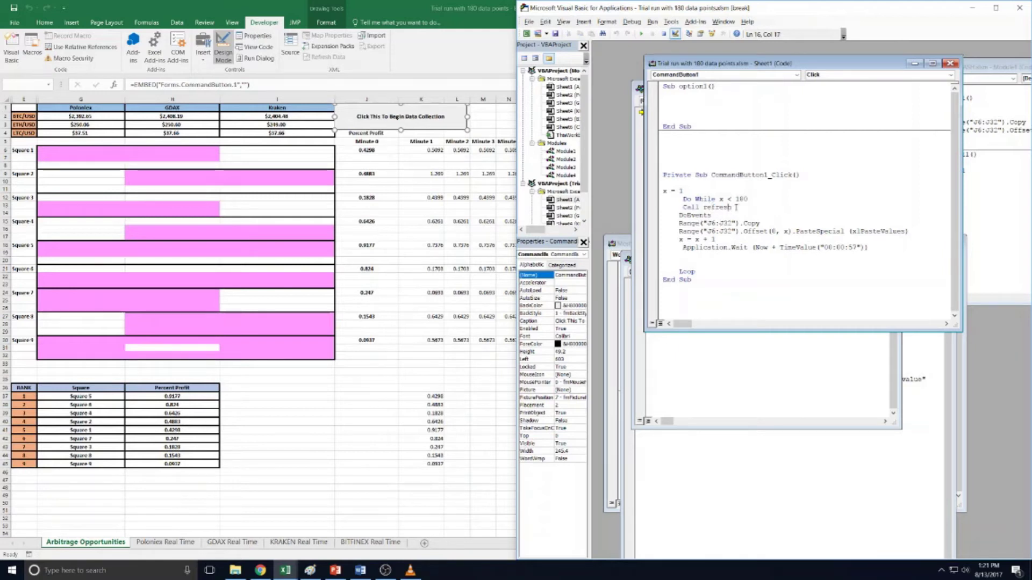
{"action": "double_click", "coordinate": [732, 207]}
{"action": "left_click", "coordinate": [685, 213]}
{"action": "left_click_drag", "start_coordinate": [740, 208], "coordinate": [684, 207]}
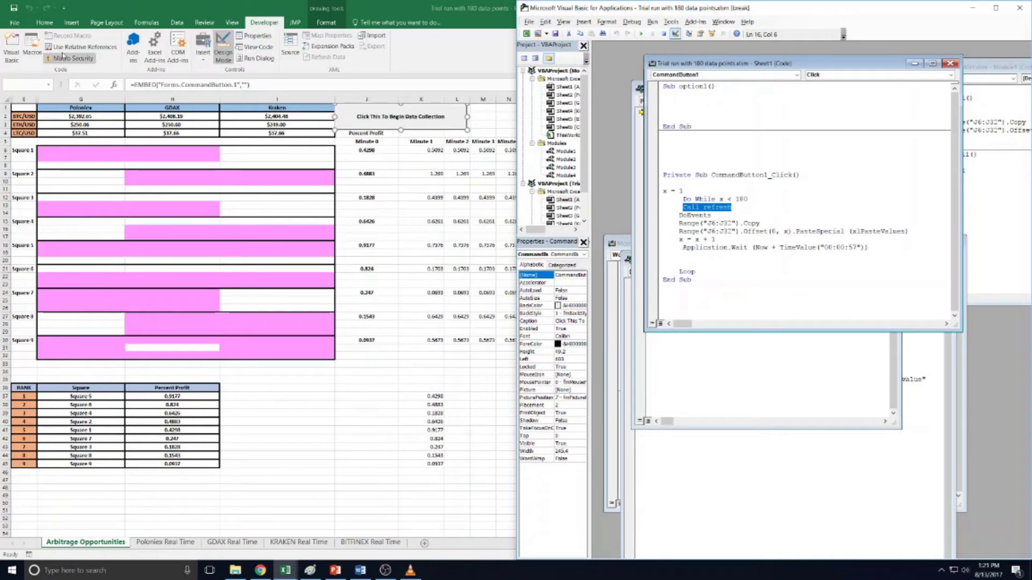
{"action": "left_click", "coordinate": [176, 23]}
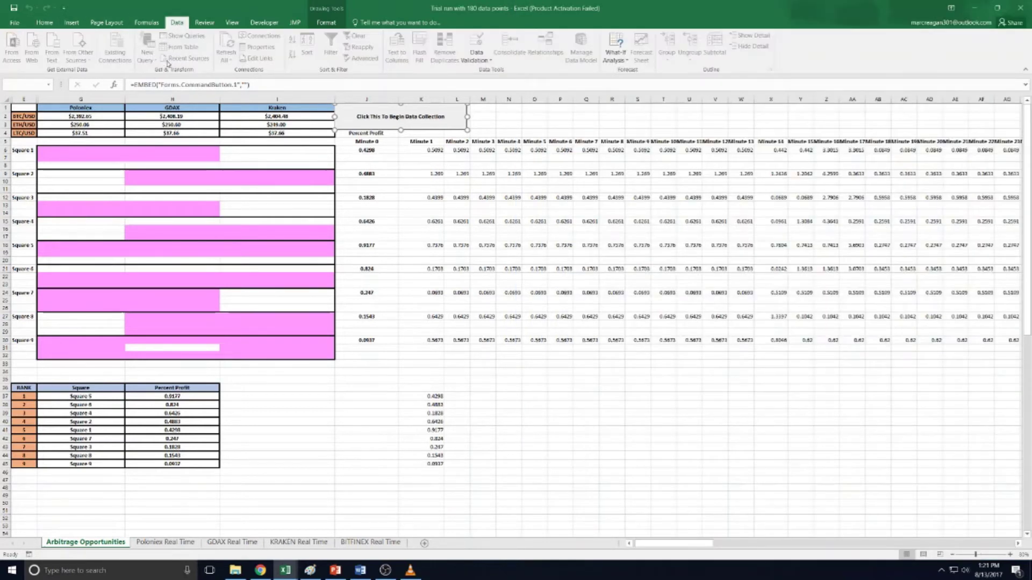
{"action": "left_click", "coordinate": [285, 570]}
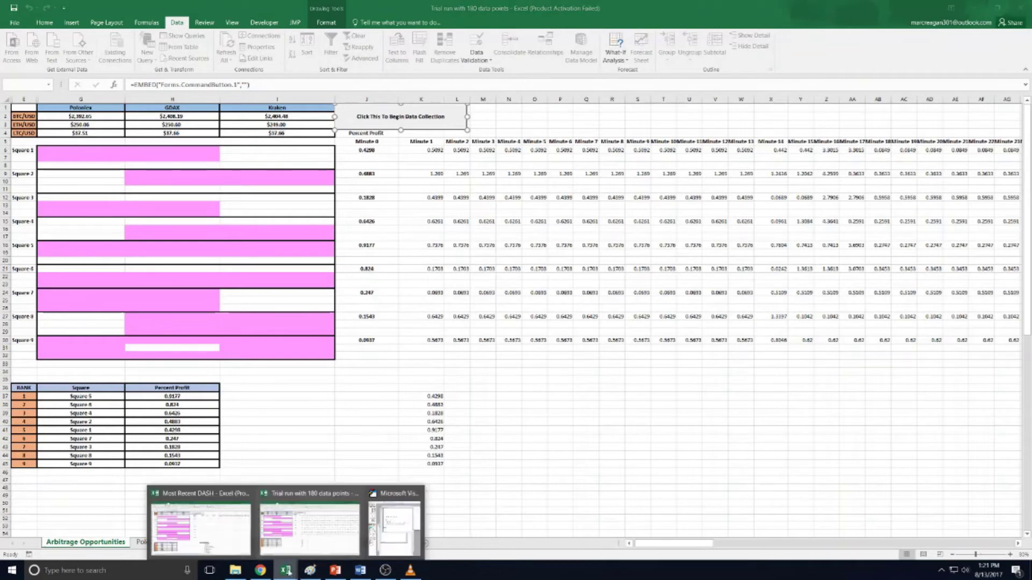
{"action": "left_click", "coordinate": [367, 548]}
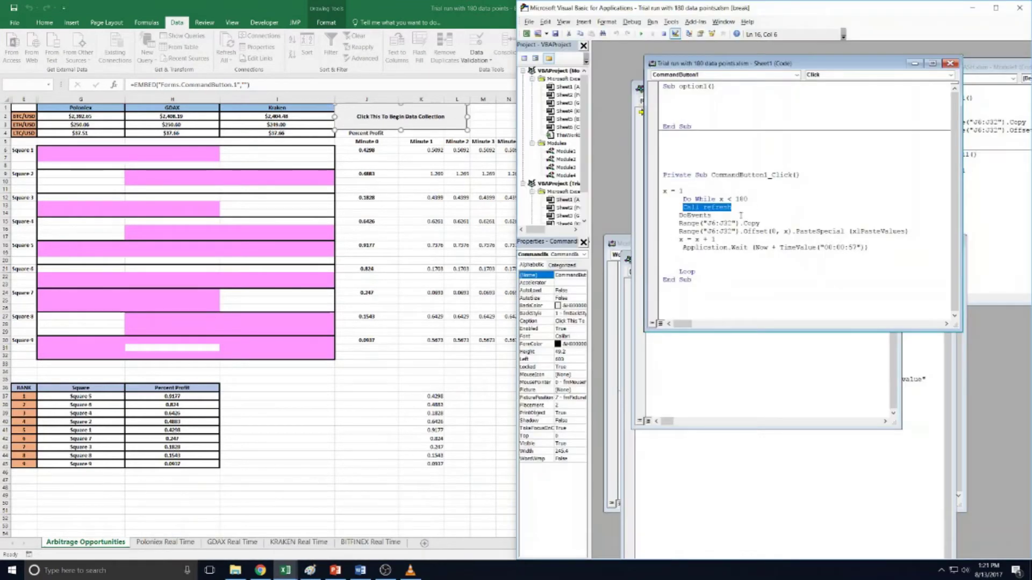
Step: Highlight the J6:J32 copy, the paste-values line and the x column offset in the loop
{"action": "left_click_drag", "start_coordinate": [679, 223], "coordinate": [725, 223]}
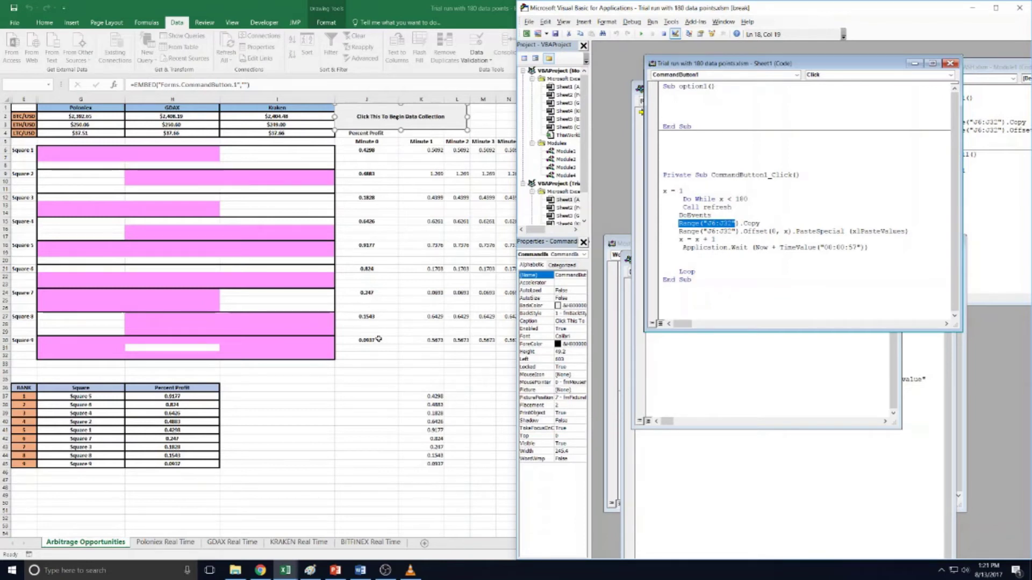
{"action": "left_click_drag", "start_coordinate": [760, 223], "coordinate": [747, 231]}
{"action": "left_click_drag", "start_coordinate": [679, 231], "coordinate": [799, 238]}
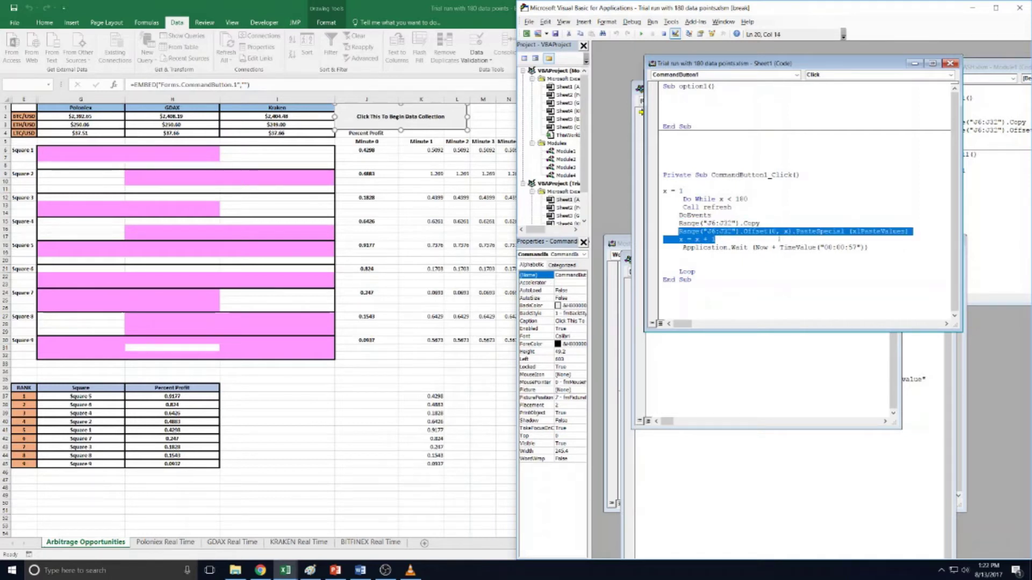
{"action": "left_click", "coordinate": [787, 232]}
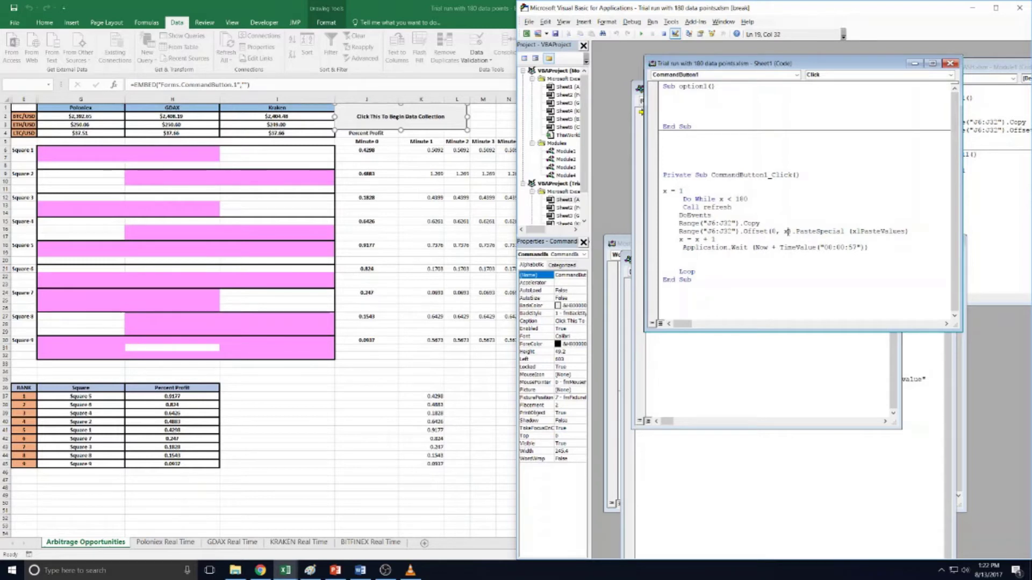
{"action": "double_click", "coordinate": [787, 232]}
Step: Point out the counter's starting value 1 and the x = x + 1 increment line
{"action": "double_click", "coordinate": [679, 191]}
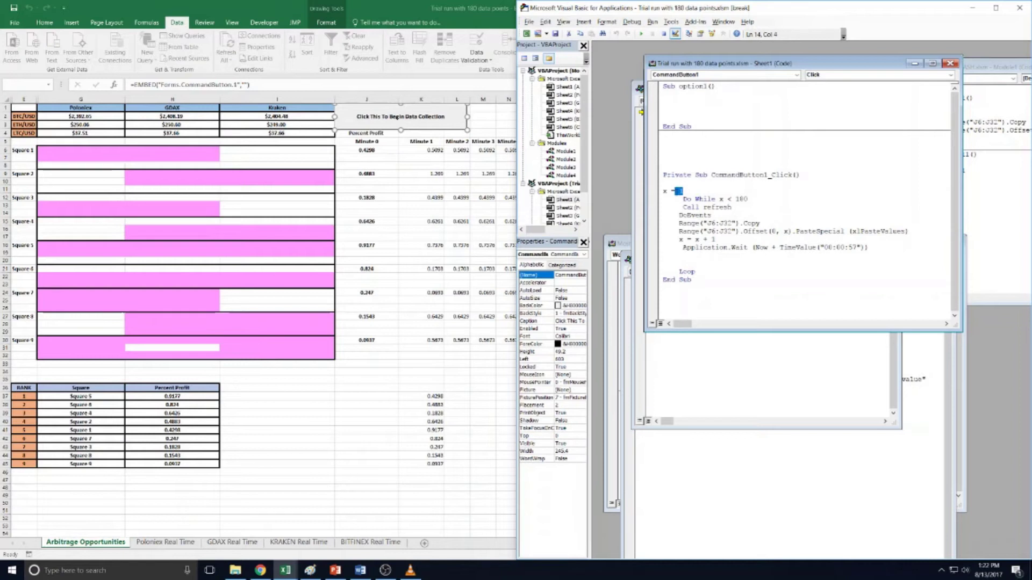
{"action": "left_click", "coordinate": [681, 192]}
{"action": "left_click_drag", "start_coordinate": [678, 239], "coordinate": [715, 241]}
{"action": "left_click", "coordinate": [723, 241]}
{"action": "key", "text": "ctrl+shift+Left"}
{"action": "key", "text": "ctrl+shift+Left"}
{"action": "key", "text": "ctrl+shift+Left"}
{"action": "key", "text": "ctrl+shift+Left"}
{"action": "key", "text": "ctrl+shift+Left"}
{"action": "key", "text": "Down"}
{"action": "left_click_drag", "start_coordinate": [682, 249], "coordinate": [749, 251]}
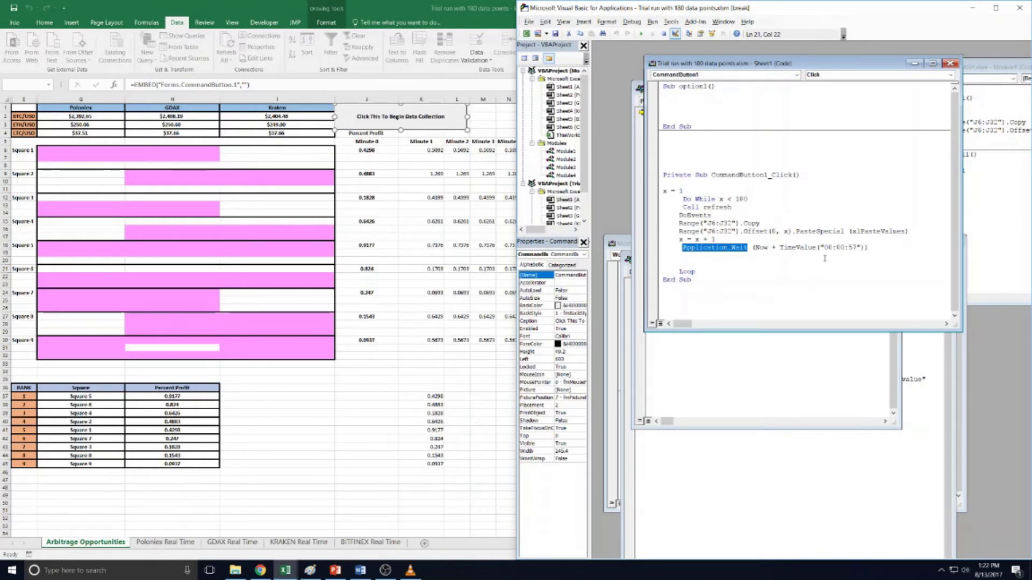
{"action": "left_click_drag", "start_coordinate": [826, 248], "coordinate": [857, 248]}
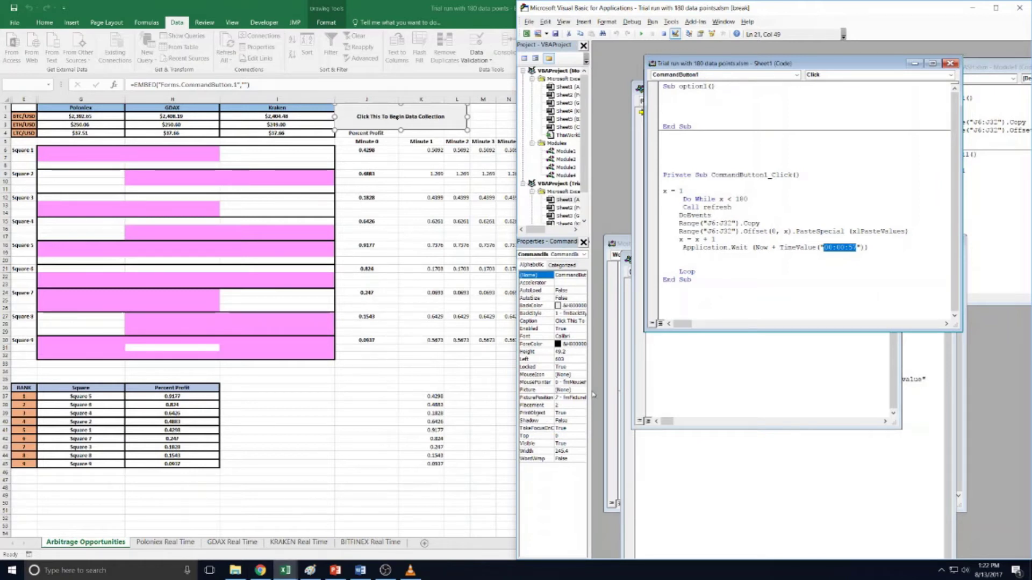
{"action": "left_click", "coordinate": [844, 249]}
{"action": "left_click_drag", "start_coordinate": [858, 247], "coordinate": [825, 249]}
{"action": "left_click", "coordinate": [843, 257]}
{"action": "left_click_drag", "start_coordinate": [749, 199], "coordinate": [731, 199]}
{"action": "left_click", "coordinate": [785, 256]}
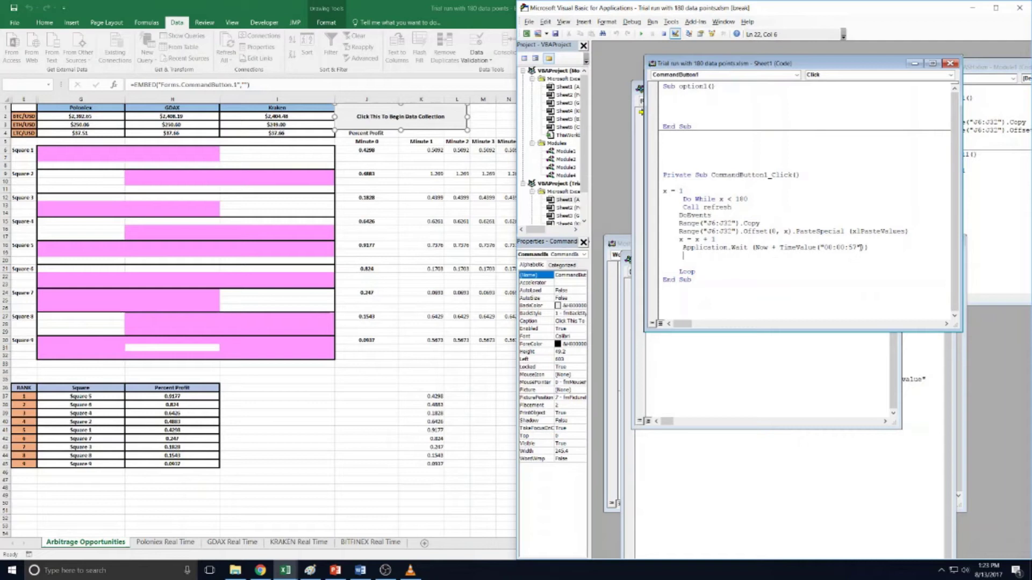
{"action": "left_click_drag", "start_coordinate": [857, 247], "coordinate": [853, 248]}
{"action": "left_click", "coordinate": [830, 247]}
{"action": "key", "text": "Left"}
{"action": "key", "text": "Left"}
{"action": "key", "text": "Left"}
{"action": "left_click", "coordinate": [972, 8]}
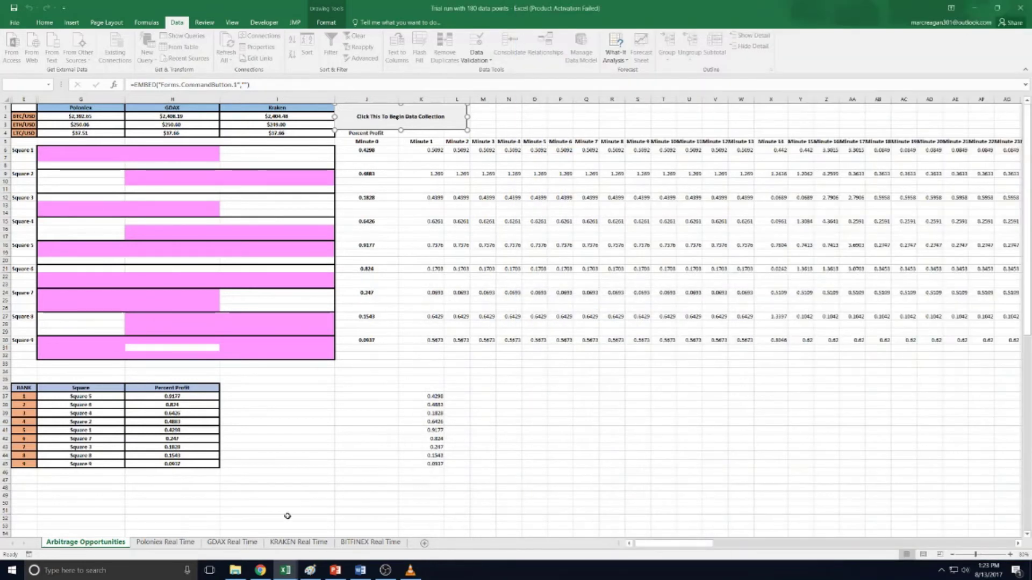
{"action": "mouse_move", "coordinate": [285, 570]}
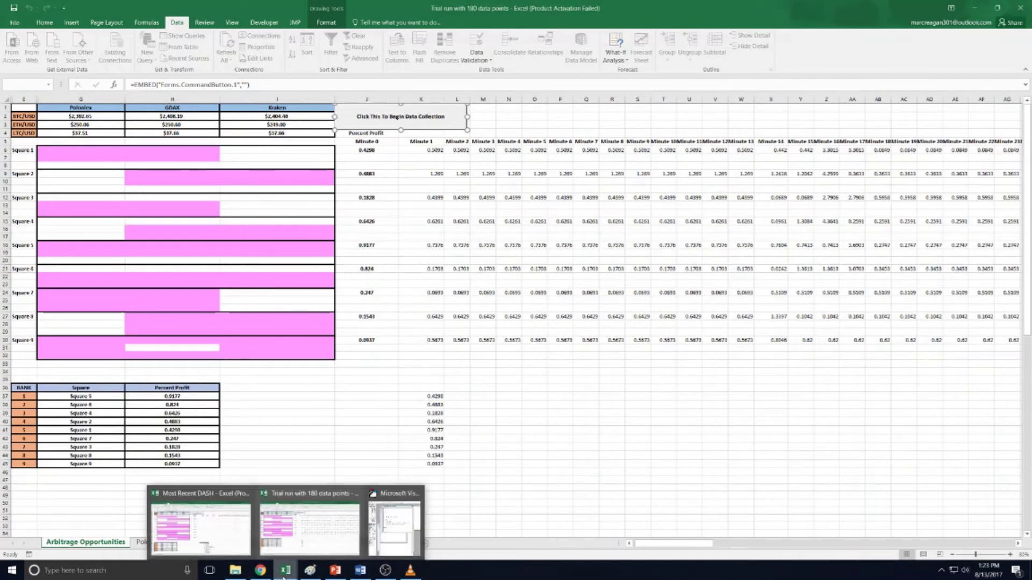
{"action": "mouse_move", "coordinate": [230, 544]}
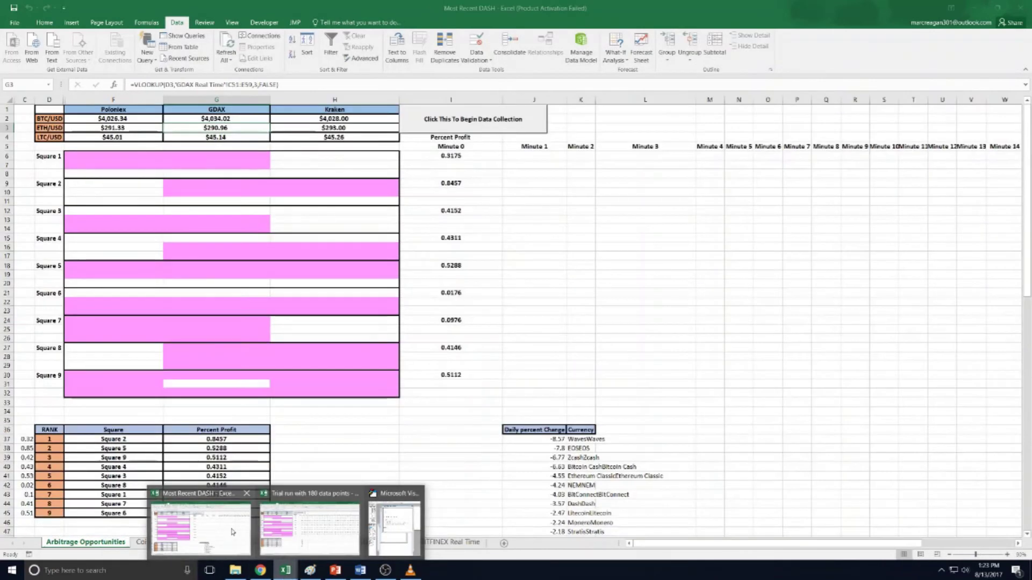
{"action": "mouse_move", "coordinate": [329, 540]}
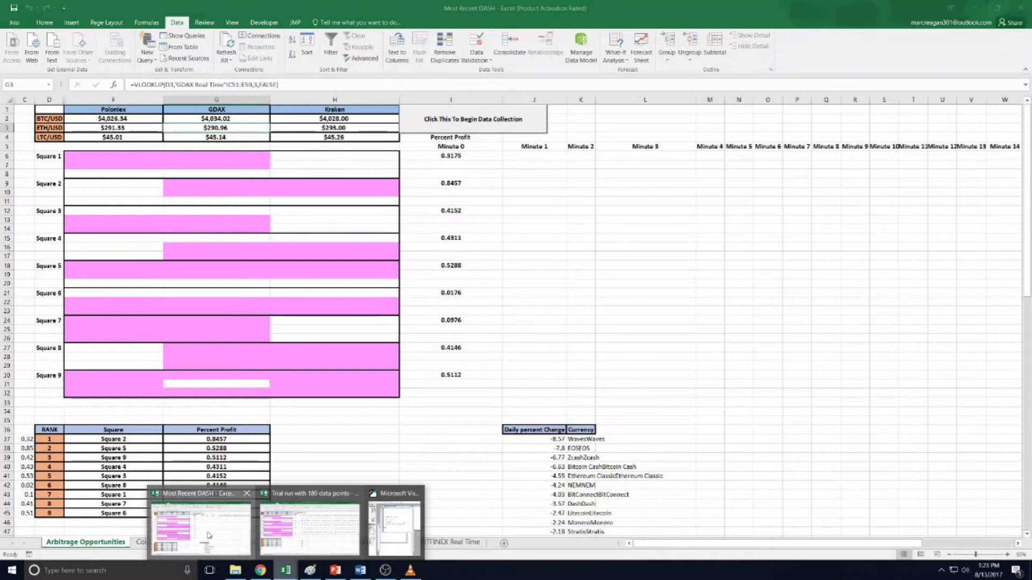
{"action": "left_click", "coordinate": [208, 535]}
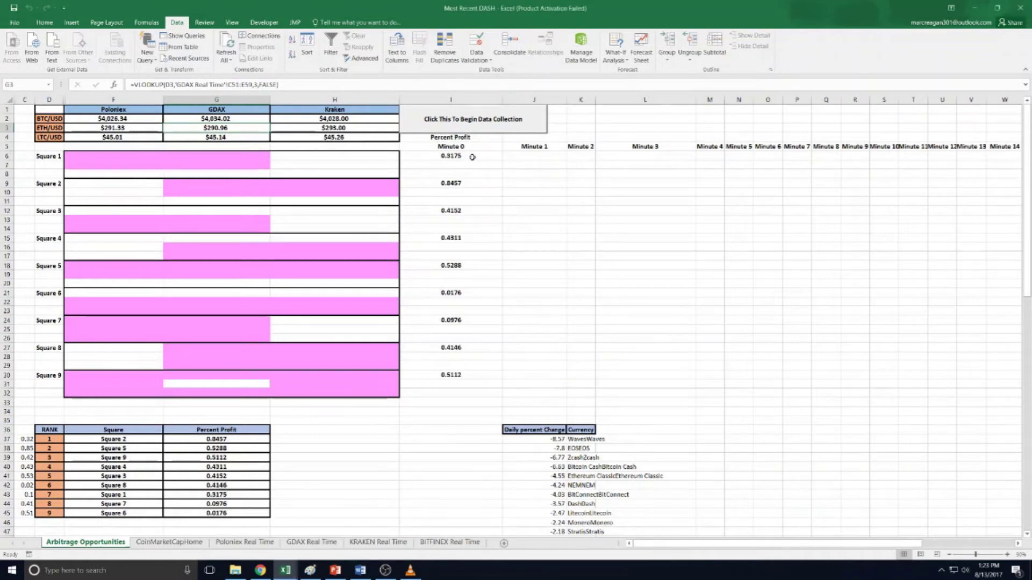
{"action": "left_click_drag", "start_coordinate": [466, 157], "coordinate": [462, 435]}
{"action": "left_click", "coordinate": [452, 384]}
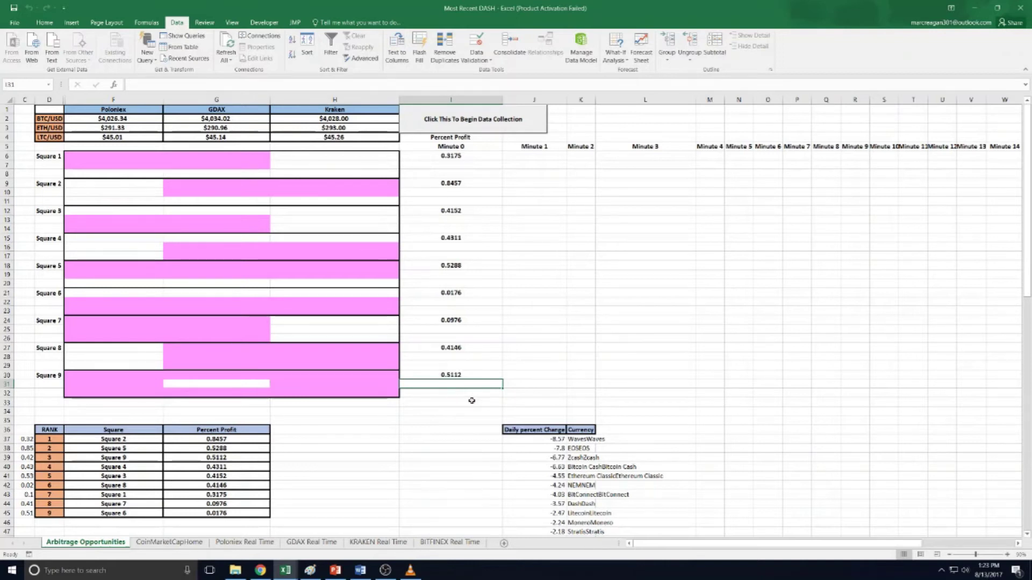
{"action": "scroll", "coordinate": [471, 400], "scroll_direction": "down", "scroll_amount": 2}
{"action": "left_click_drag", "start_coordinate": [537, 384], "coordinate": [531, 517]}
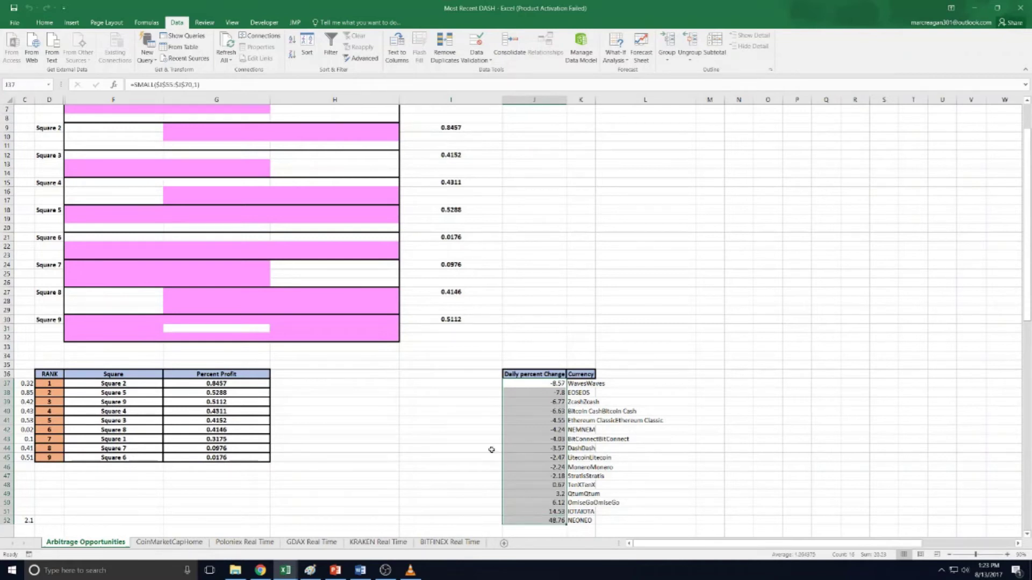
{"action": "left_click", "coordinate": [490, 403]}
{"action": "left_click_drag", "start_coordinate": [557, 384], "coordinate": [559, 519]}
{"action": "left_click", "coordinate": [439, 419]}
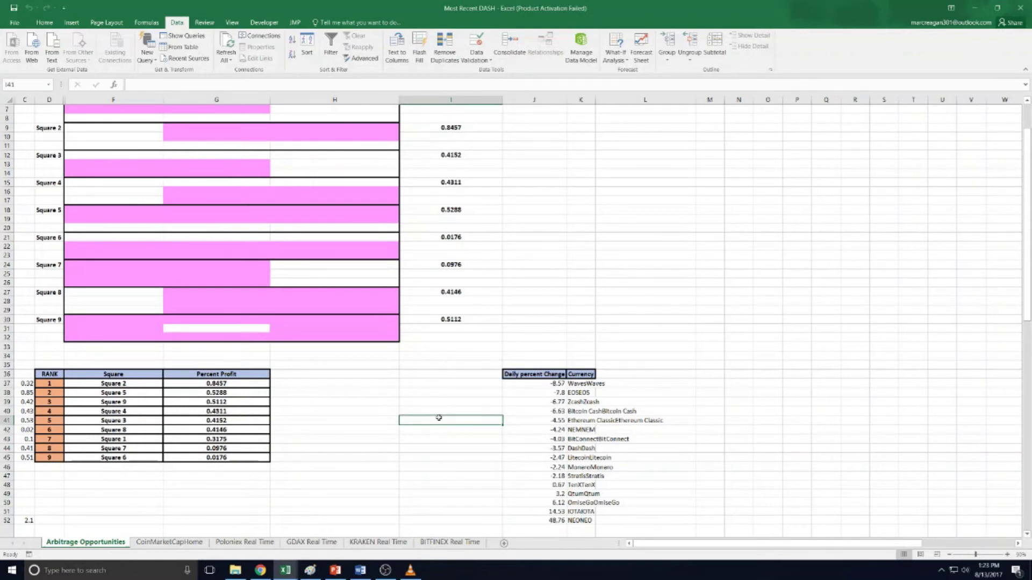
{"action": "scroll", "coordinate": [439, 417], "scroll_direction": "up", "scroll_amount": 2}
{"action": "scroll", "coordinate": [439, 417], "scroll_direction": "down", "scroll_amount": 1}
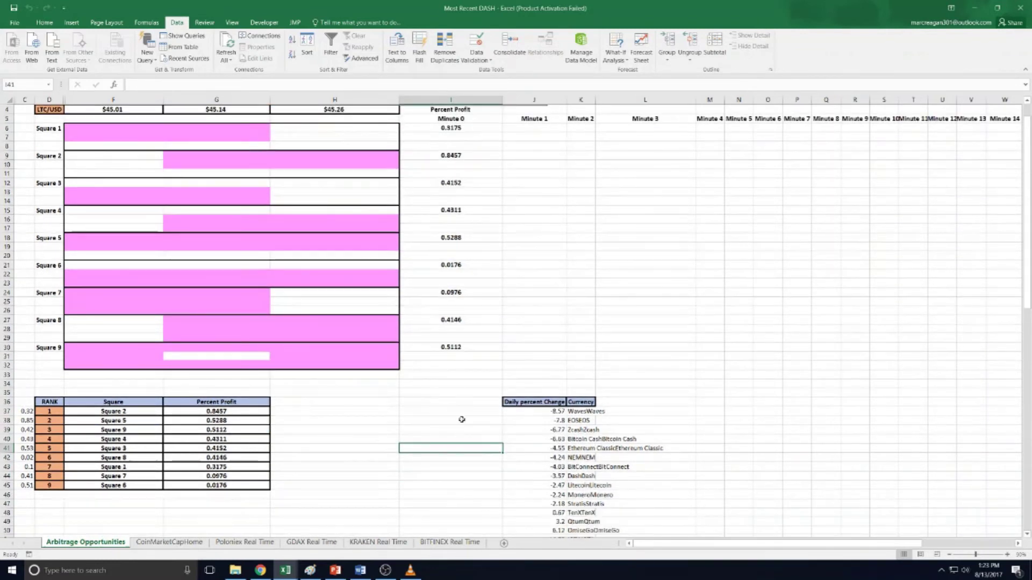
{"action": "left_click_drag", "start_coordinate": [471, 127], "coordinate": [445, 359]}
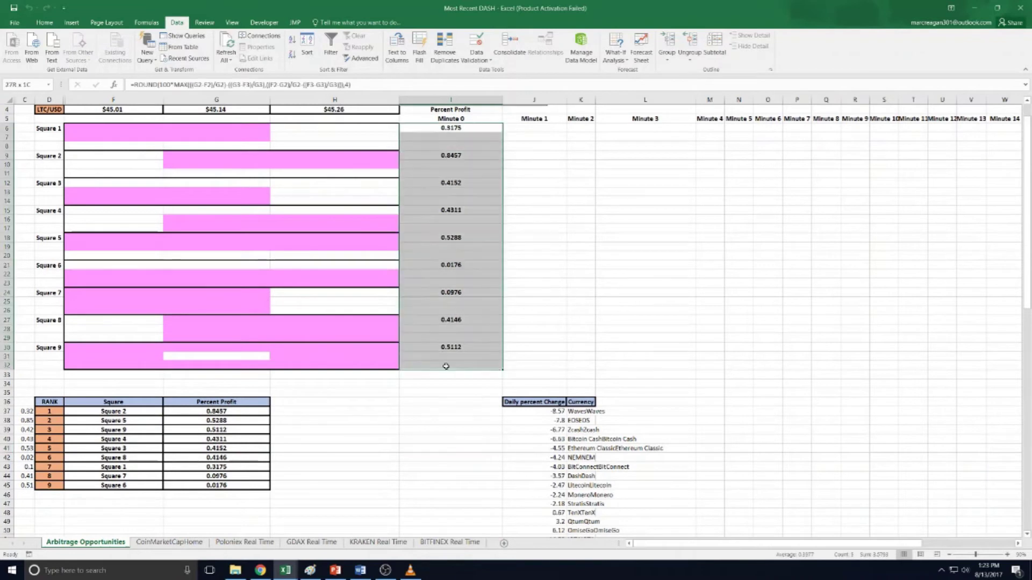
{"action": "scroll", "coordinate": [514, 379], "scroll_direction": "down", "scroll_amount": 1}
{"action": "scroll", "coordinate": [515, 379], "scroll_direction": "down", "scroll_amount": 1}
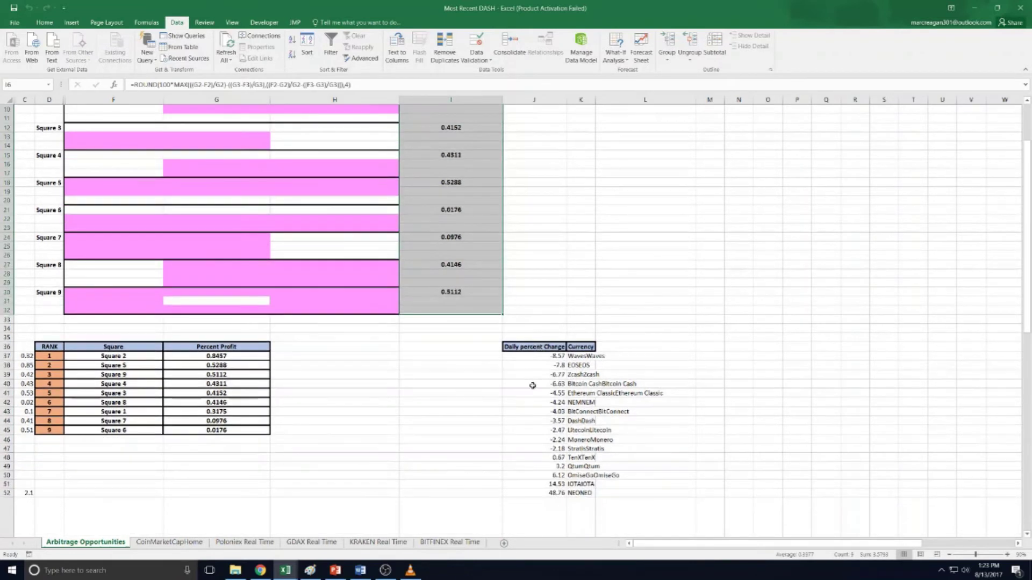
{"action": "left_click_drag", "start_coordinate": [538, 356], "coordinate": [538, 490]}
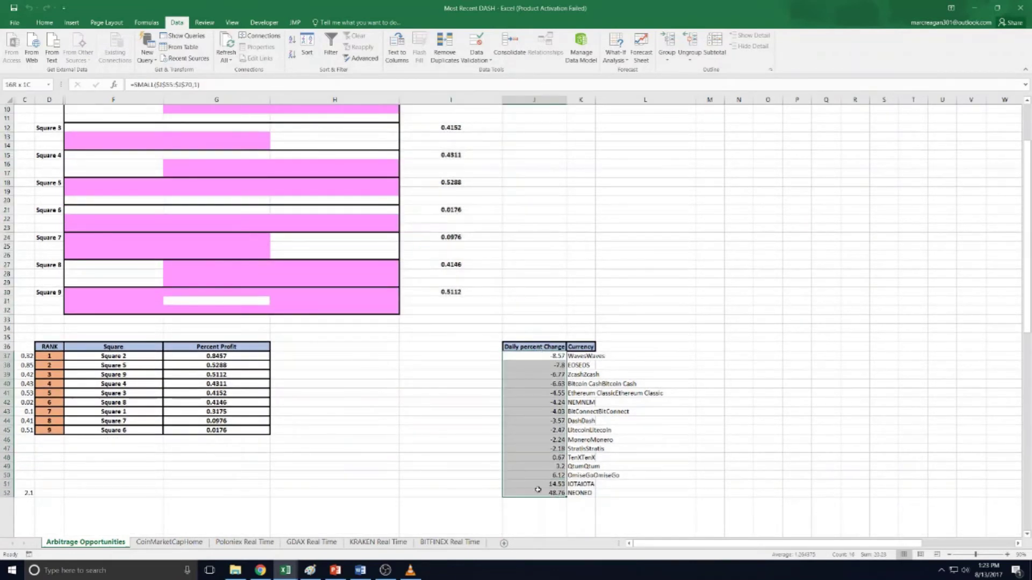
{"action": "scroll", "coordinate": [430, 379], "scroll_direction": "up", "scroll_amount": 3}
{"action": "left_click", "coordinate": [425, 375]}
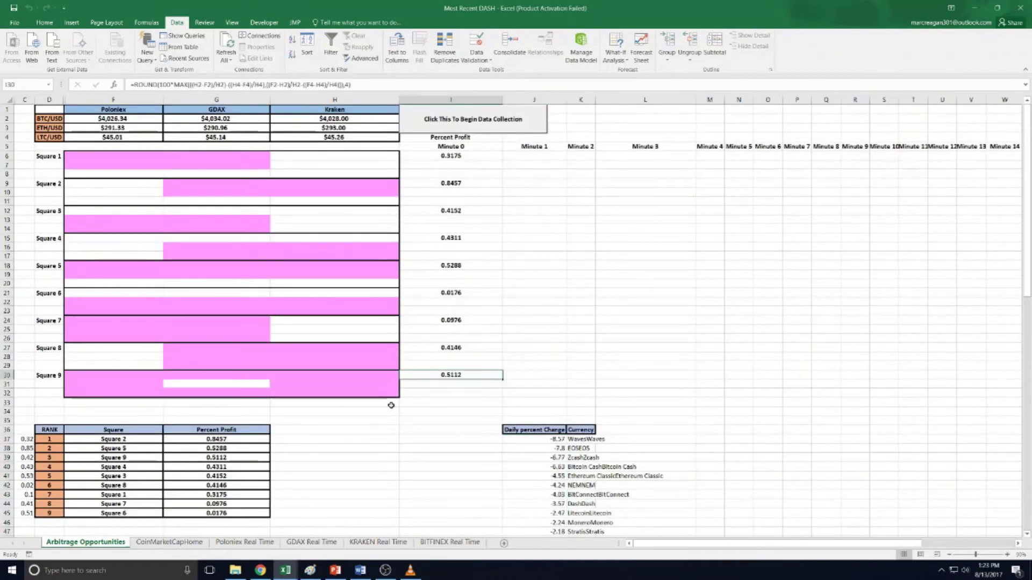
{"action": "right_click", "coordinate": [105, 544]}
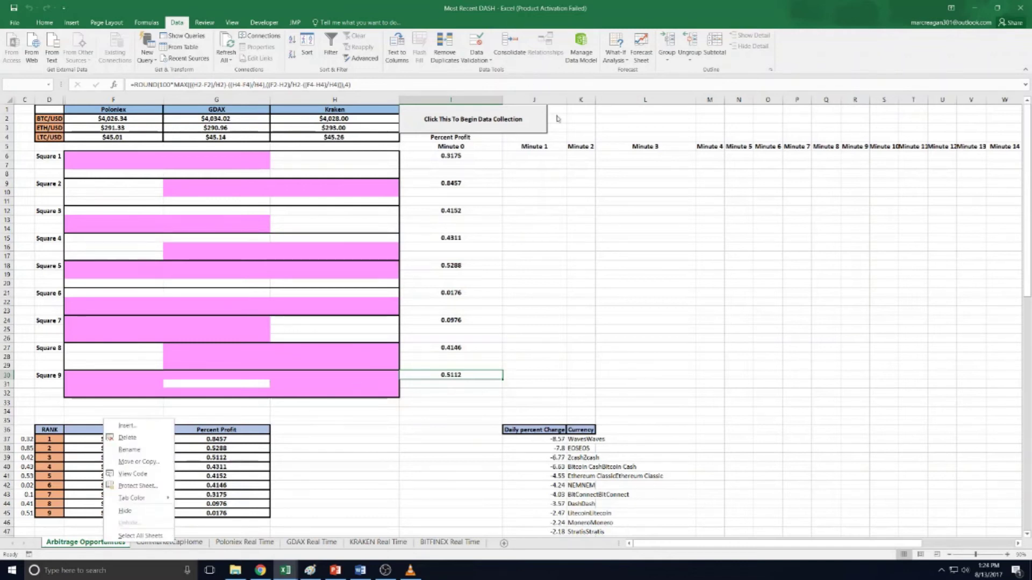
{"action": "left_click", "coordinate": [133, 474]}
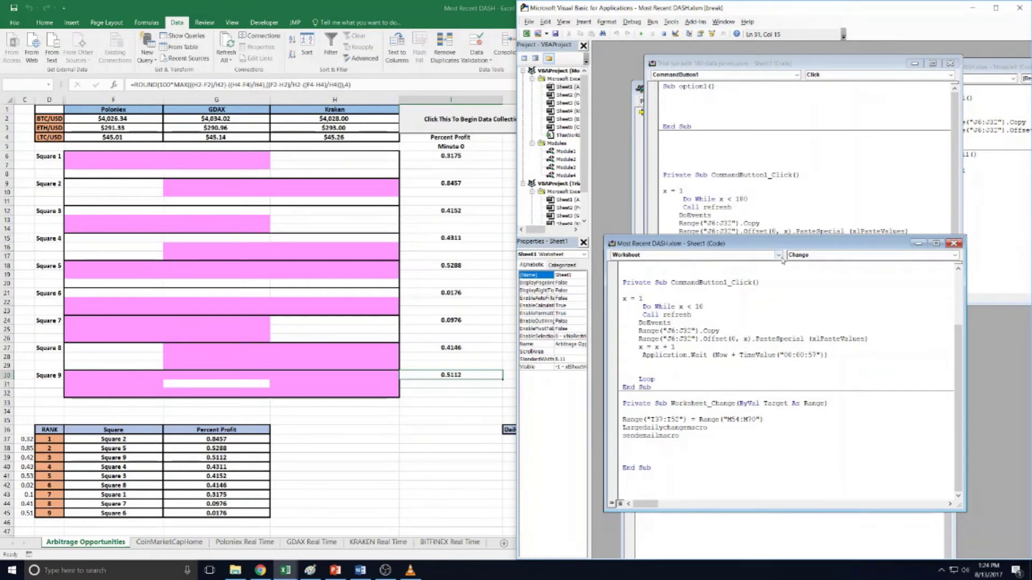
{"action": "key", "text": "Down"}
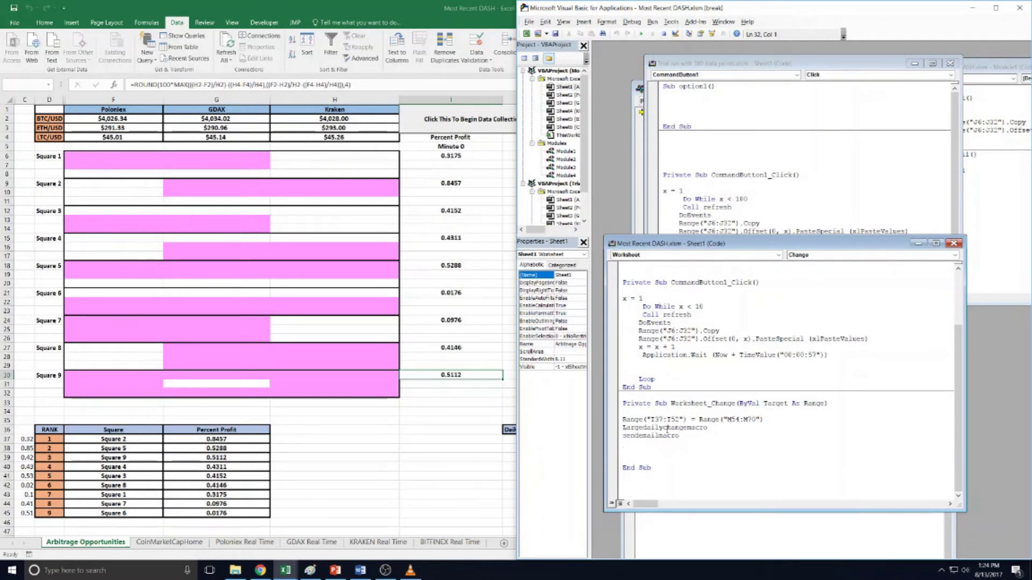
{"action": "left_click_drag", "start_coordinate": [679, 436], "coordinate": [623, 428]}
{"action": "left_click", "coordinate": [694, 441]}
{"action": "left_click_drag", "start_coordinate": [623, 428], "coordinate": [630, 429]}
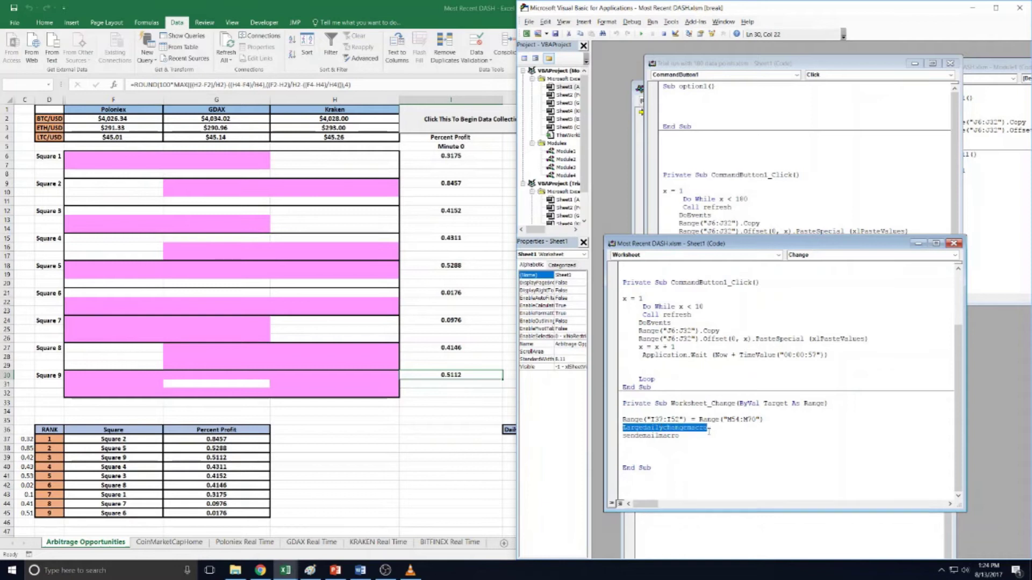
{"action": "left_click", "coordinate": [687, 437]}
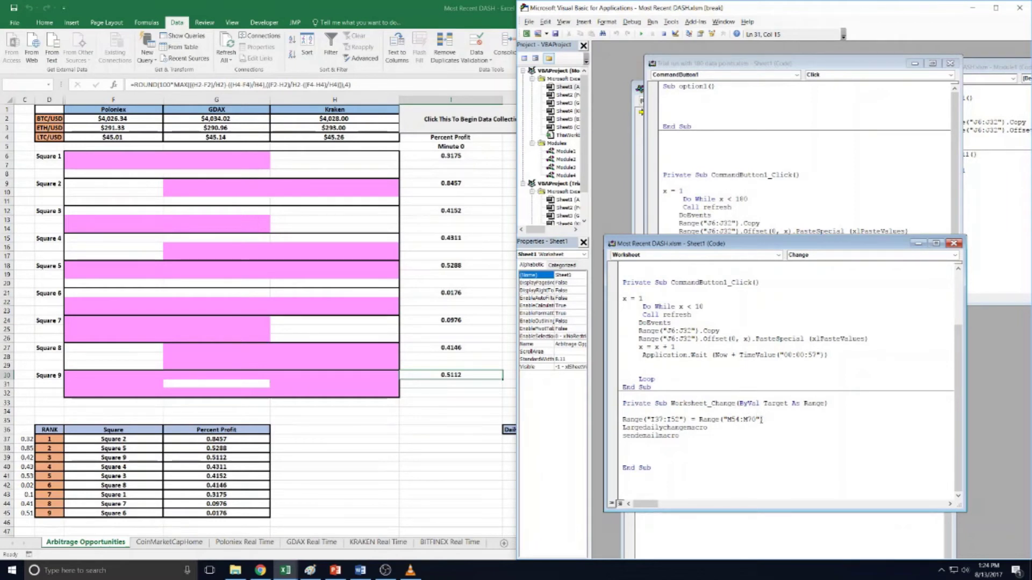
{"action": "left_click_drag", "start_coordinate": [707, 428], "coordinate": [635, 436]}
{"action": "left_click", "coordinate": [634, 428]}
{"action": "double_click", "coordinate": [634, 427]}
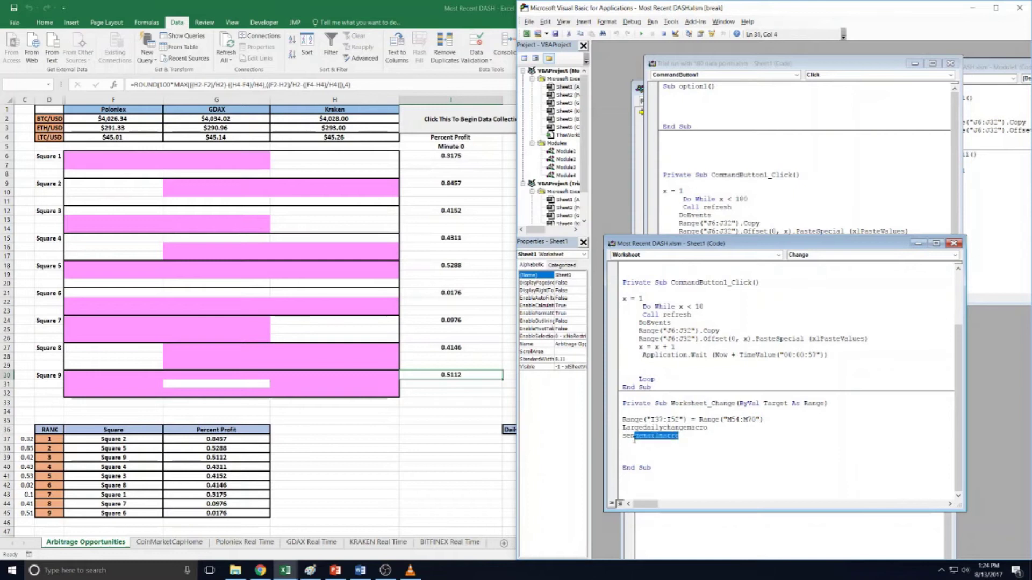
{"action": "double_click", "coordinate": [634, 439]}
{"action": "left_click", "coordinate": [634, 441]}
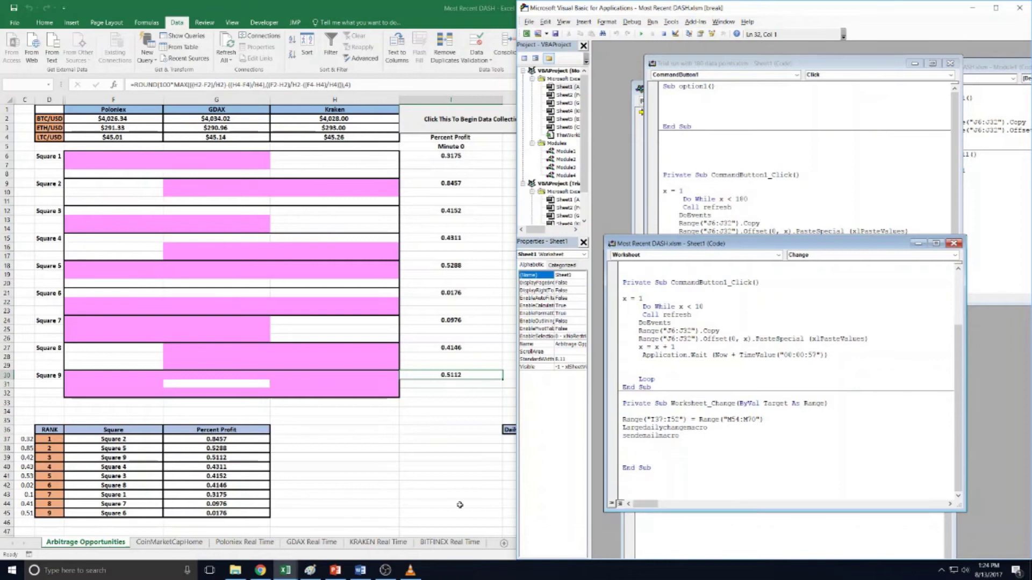
{"action": "key", "text": "alt+F11"}
Step: Select the daily percent change values in column J (J37:J51)
{"action": "left_click", "coordinate": [465, 417]}
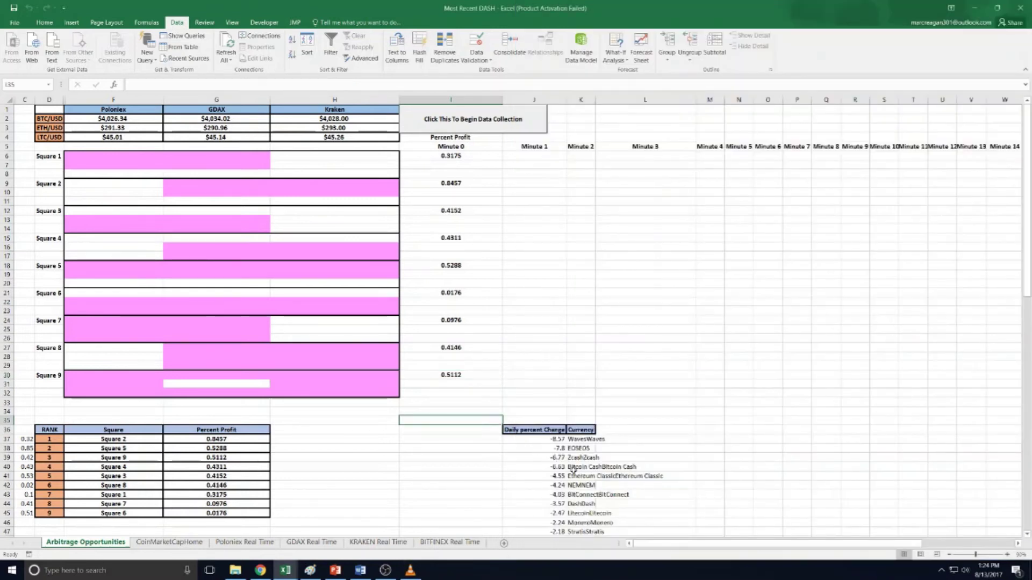
{"action": "scroll", "coordinate": [534, 354], "scroll_direction": "down", "scroll_amount": 3}
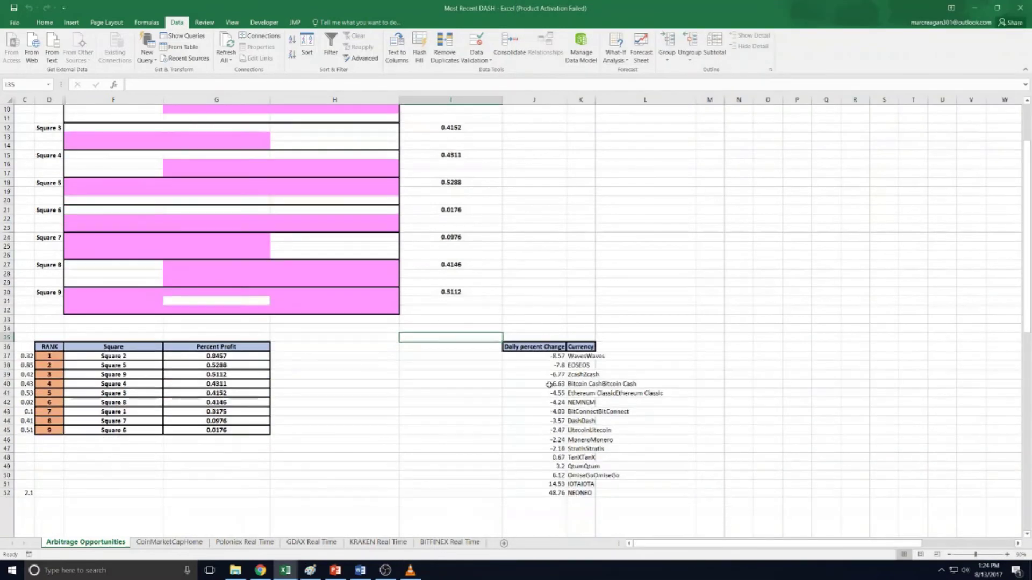
{"action": "left_click", "coordinate": [544, 357]}
{"action": "left_click_drag", "start_coordinate": [544, 357], "coordinate": [541, 495]}
{"action": "scroll", "coordinate": [376, 435], "scroll_direction": "up", "scroll_amount": 3}
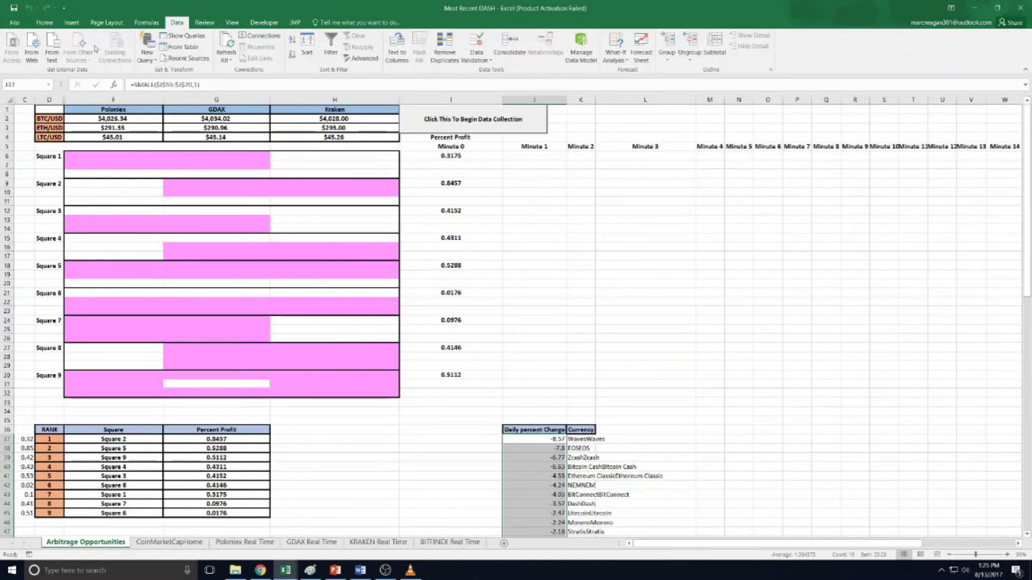
Step: Run Largedailychangemacro from the Macros list and dismiss the break-mode alert
{"action": "left_click", "coordinate": [268, 23]}
{"action": "left_click", "coordinate": [38, 50]}
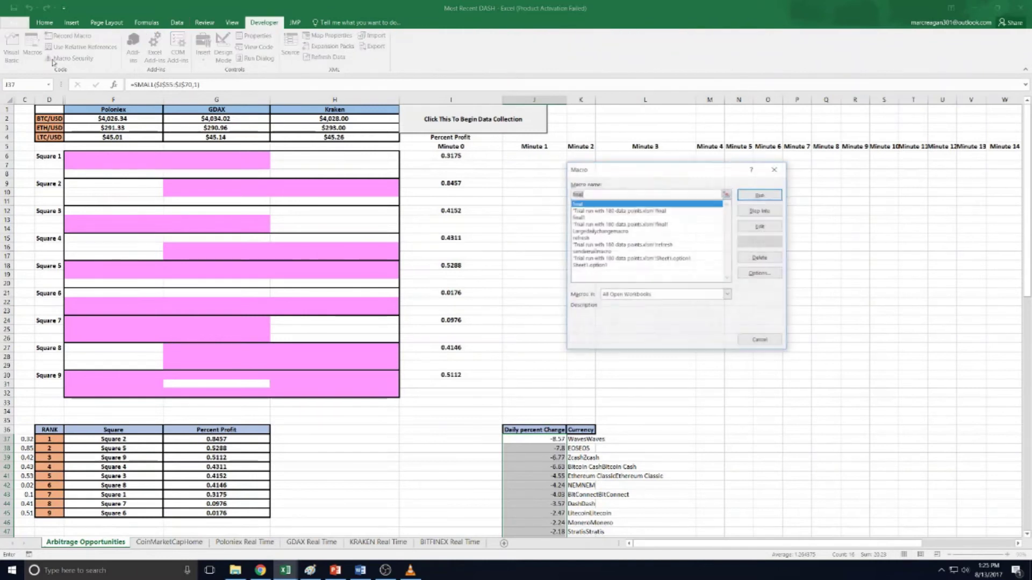
{"action": "left_click", "coordinate": [621, 232]}
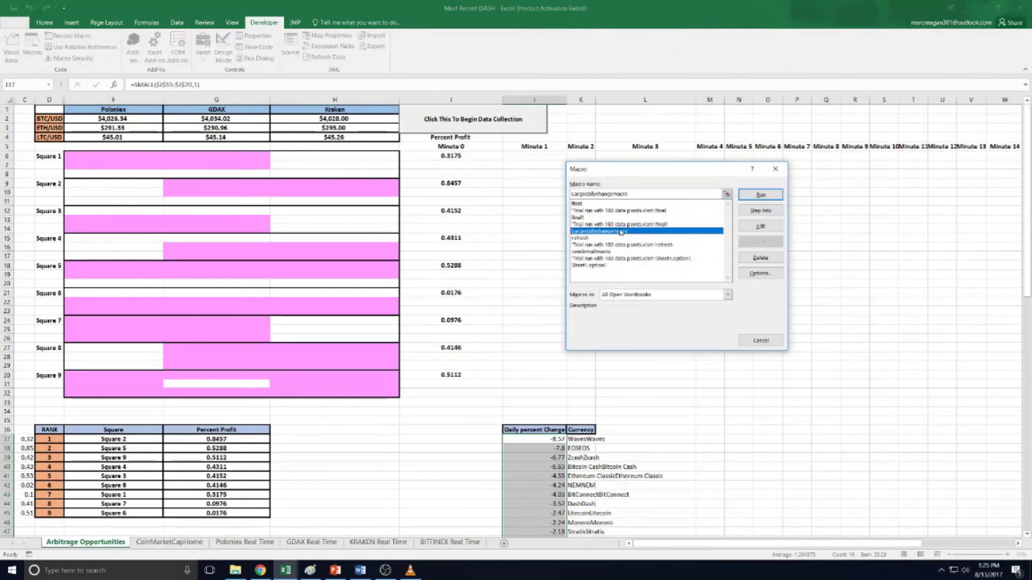
{"action": "left_click", "coordinate": [773, 213]}
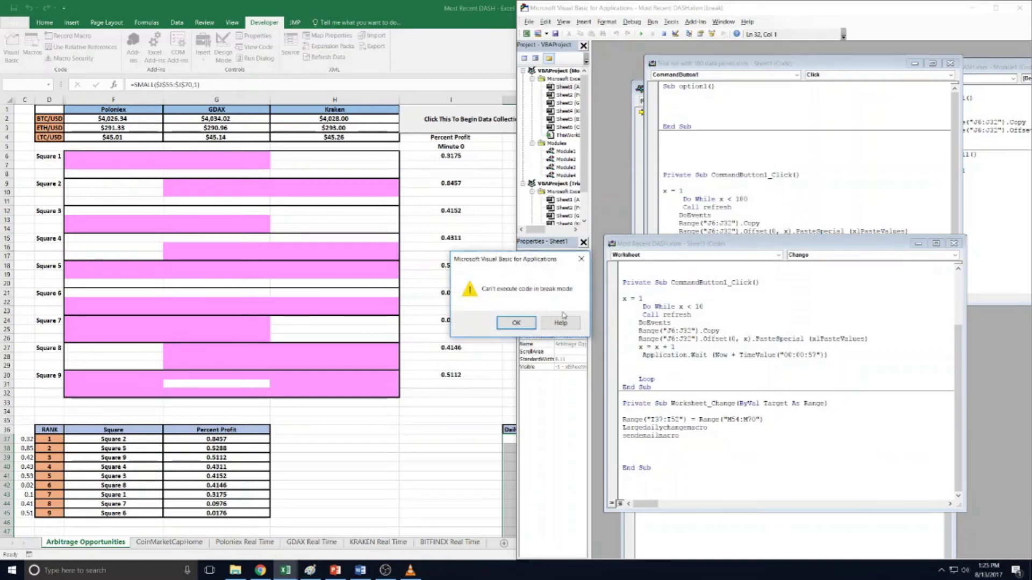
{"action": "left_click", "coordinate": [515, 323]}
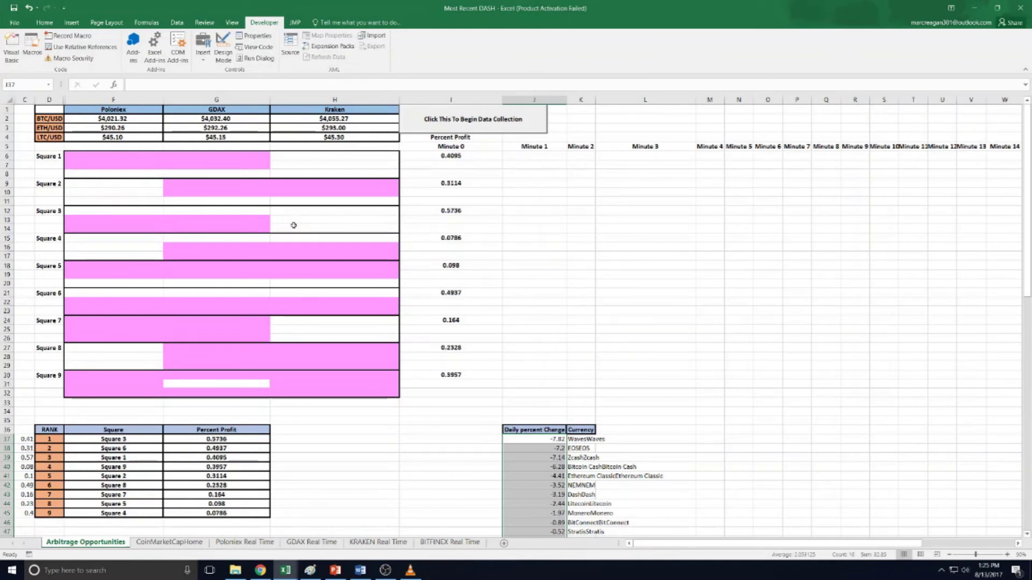
Step: Reopen Macros and Step Into Largedailychangemacro to pause it on its first line
{"action": "left_click", "coordinate": [30, 49]}
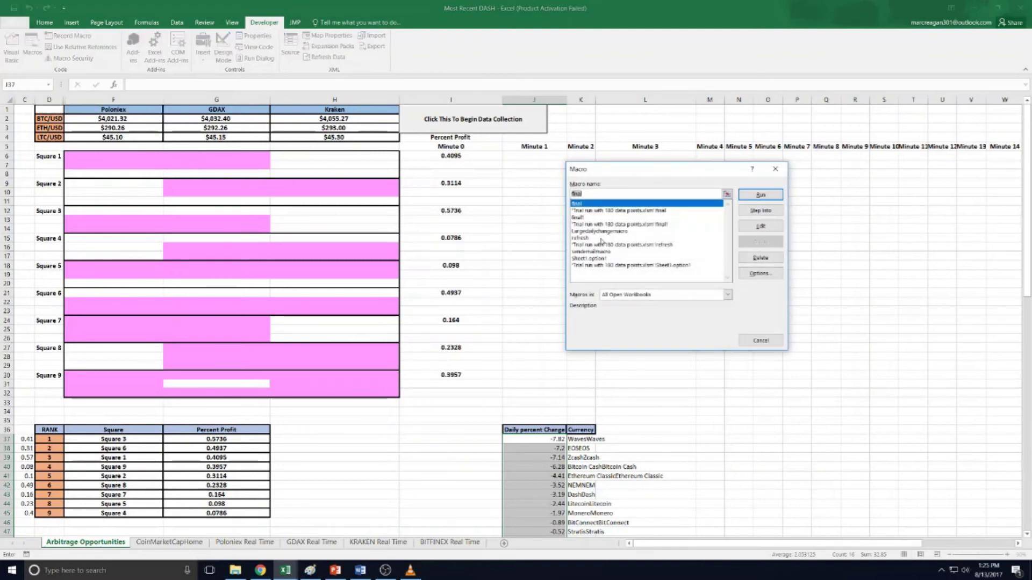
{"action": "left_click", "coordinate": [602, 231]}
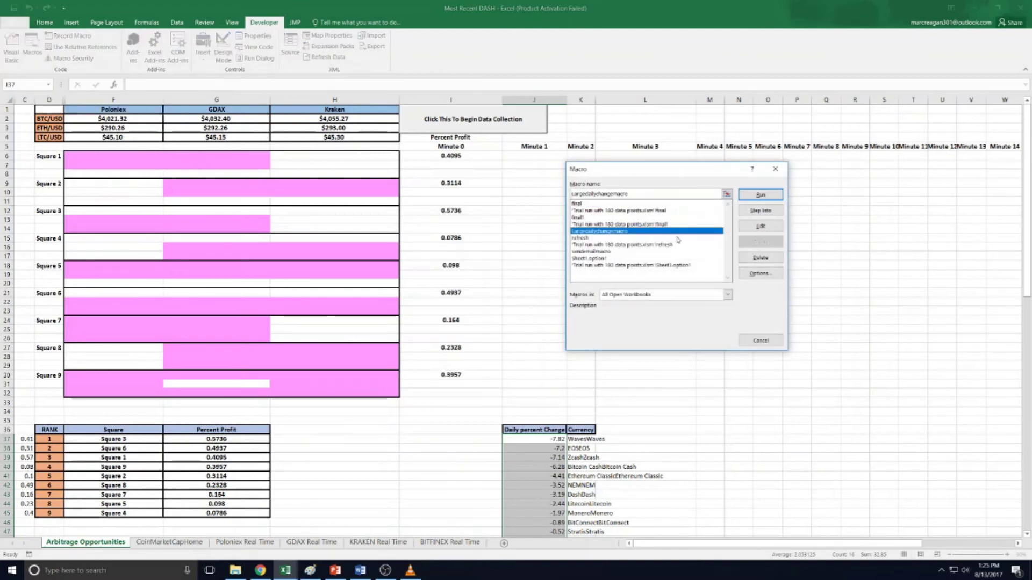
{"action": "left_click", "coordinate": [760, 210]}
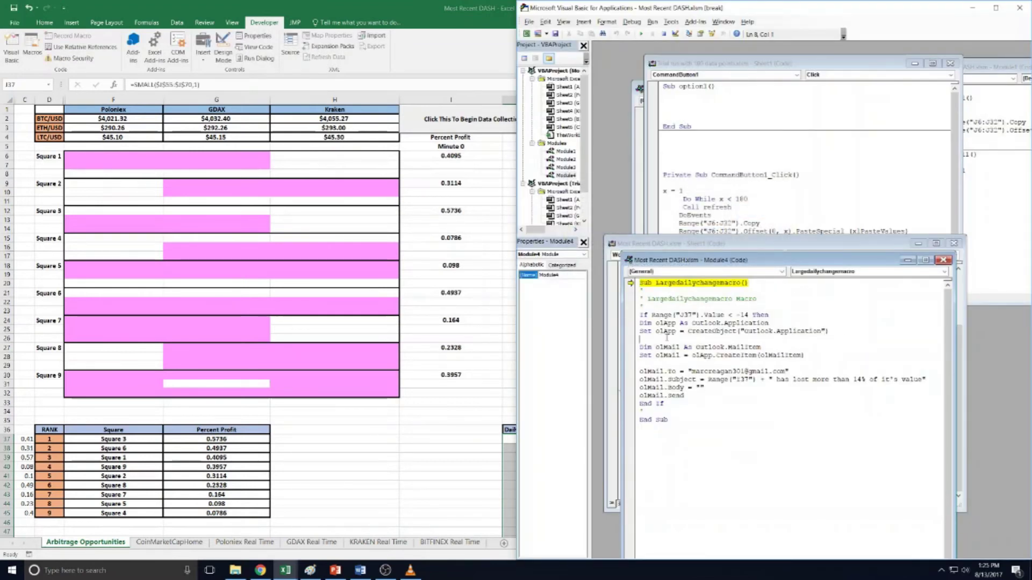
Step: Mark the J37 below -14 condition and bring the Daily percent Change list into view beside the code
{"action": "left_click_drag", "start_coordinate": [639, 315], "coordinate": [770, 315]}
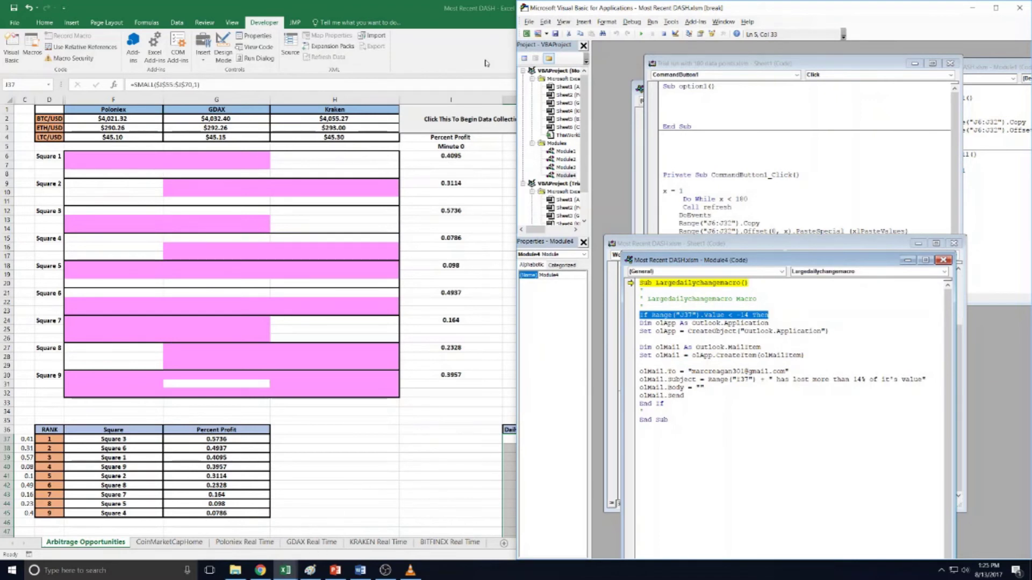
{"action": "double_click", "coordinate": [372, 8]}
{"action": "double_click", "coordinate": [372, 8]}
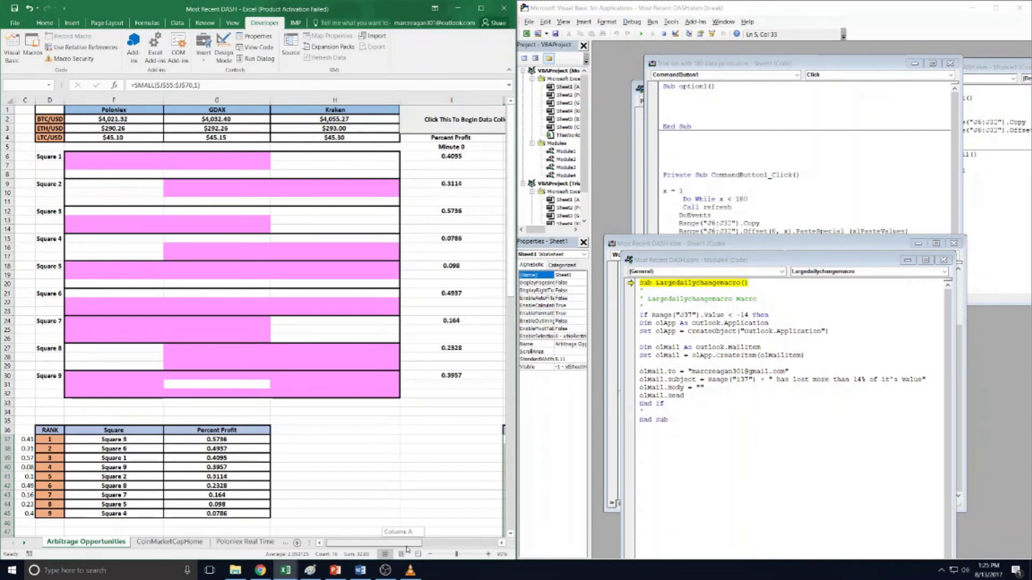
{"action": "left_click_drag", "start_coordinate": [416, 543], "coordinate": [479, 544]}
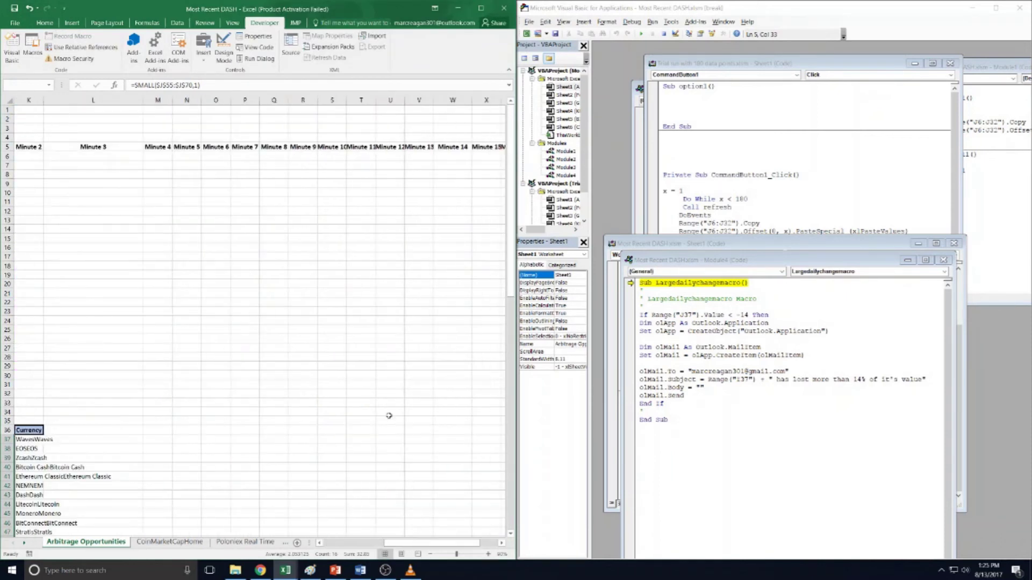
{"action": "left_click", "coordinate": [320, 544]}
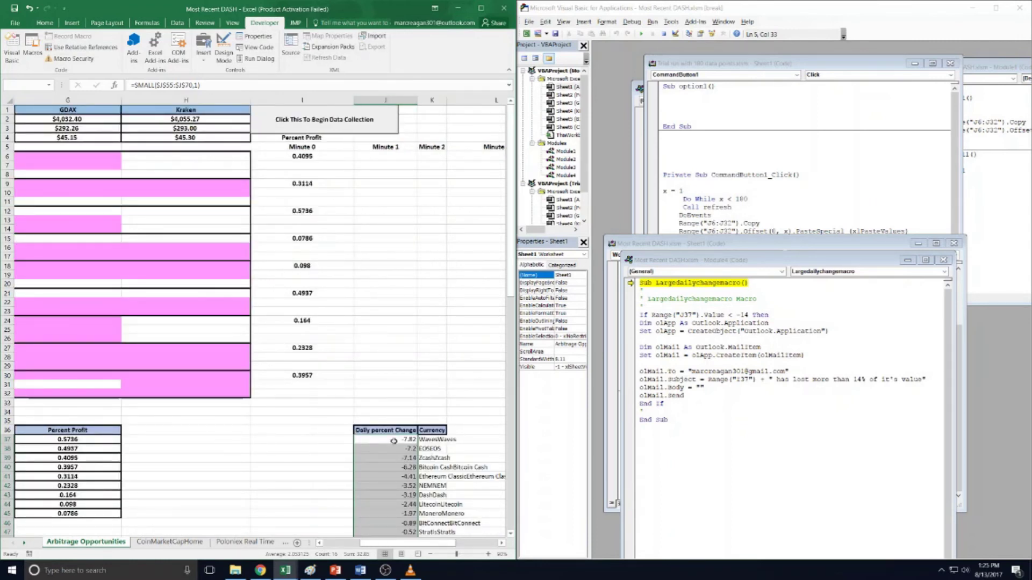
Step: Check K37's currency lookup and J37's smallest daily change formula, showing -7.82 for Waves
{"action": "left_click", "coordinate": [433, 441]}
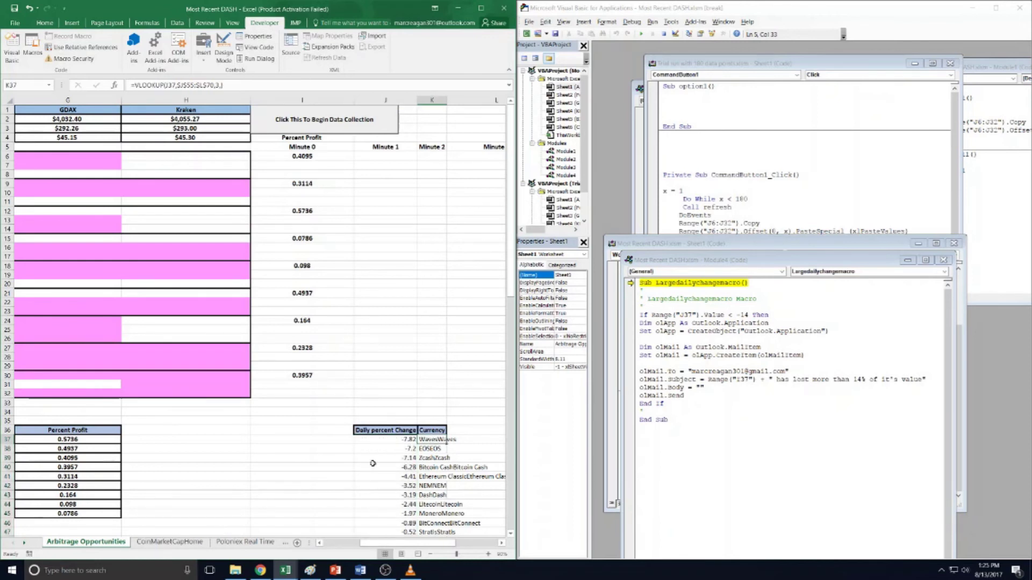
{"action": "left_click", "coordinate": [392, 440]}
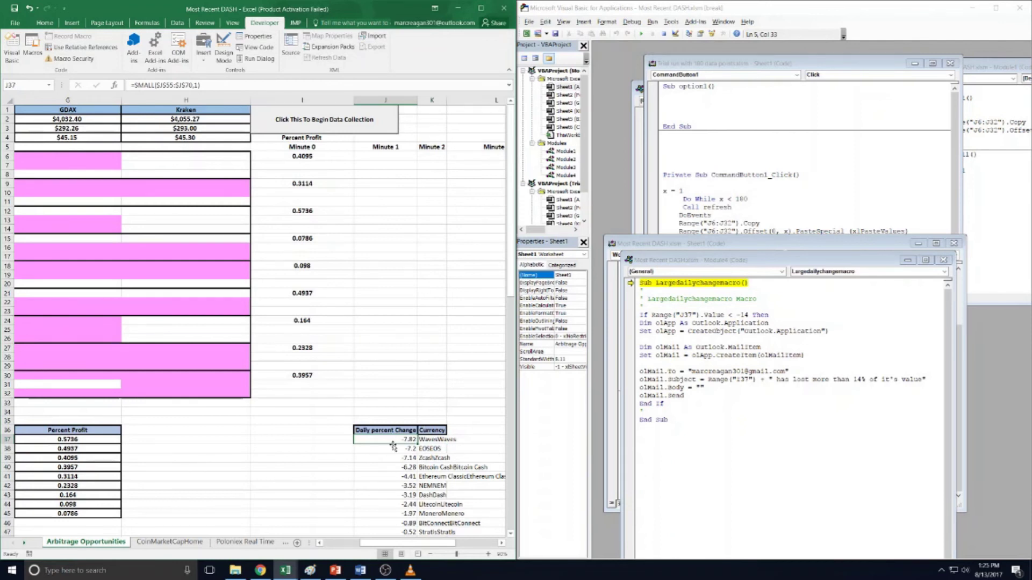
{"action": "scroll", "coordinate": [393, 472], "scroll_direction": "down", "scroll_amount": 2}
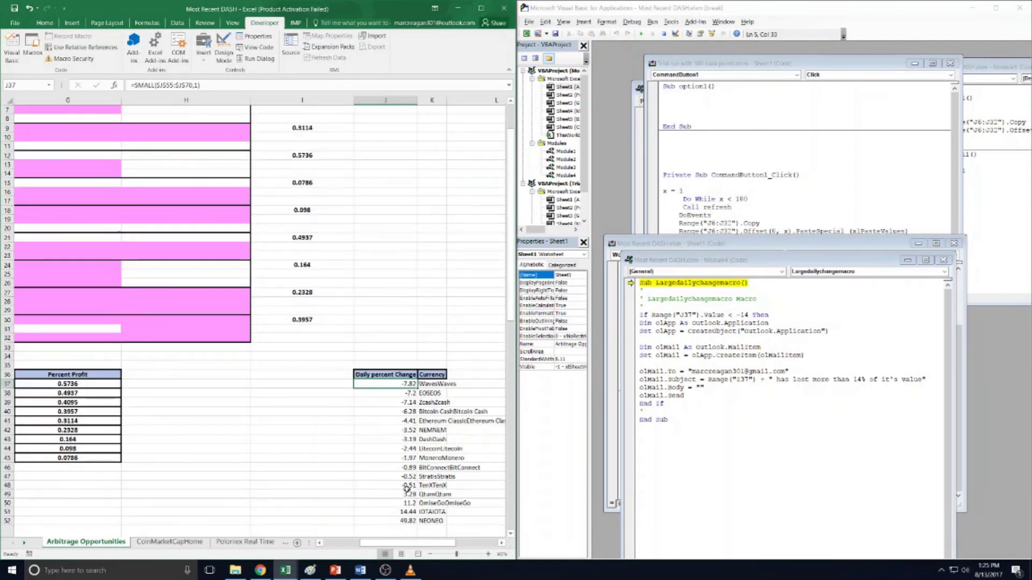
{"action": "scroll", "coordinate": [382, 497], "scroll_direction": "up", "scroll_amount": 1}
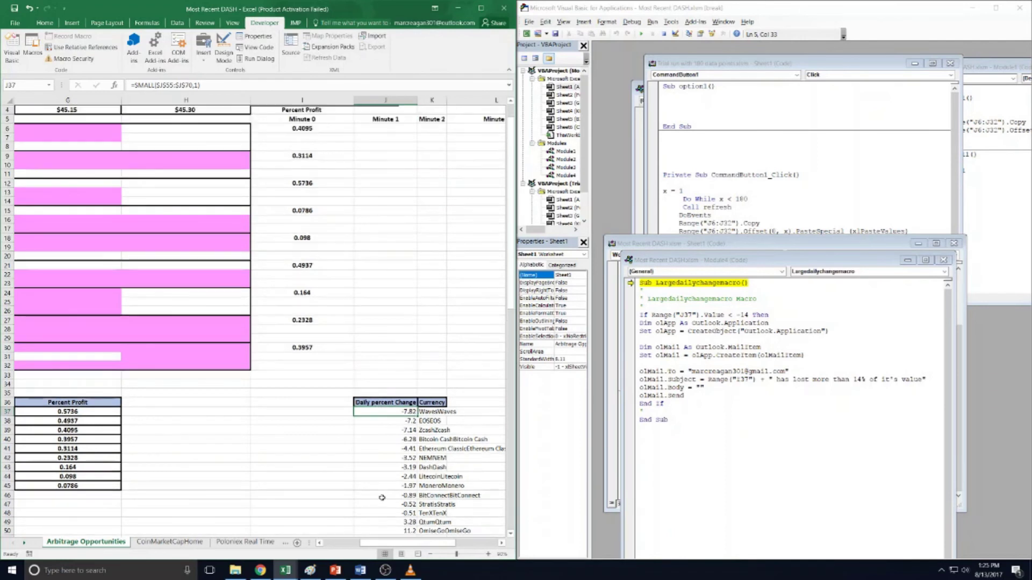
{"action": "left_click", "coordinate": [445, 413]}
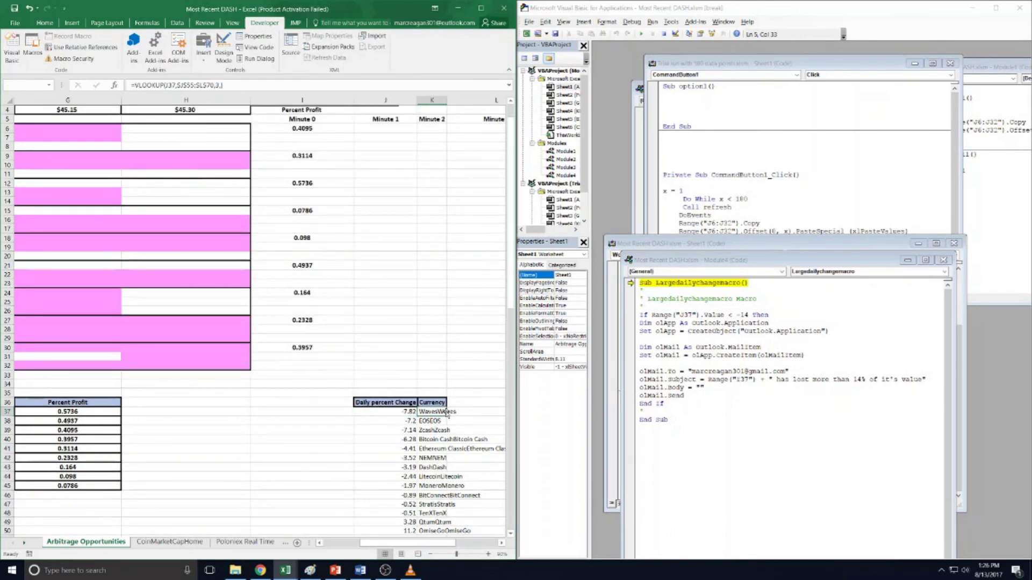
{"action": "left_click", "coordinate": [388, 413]}
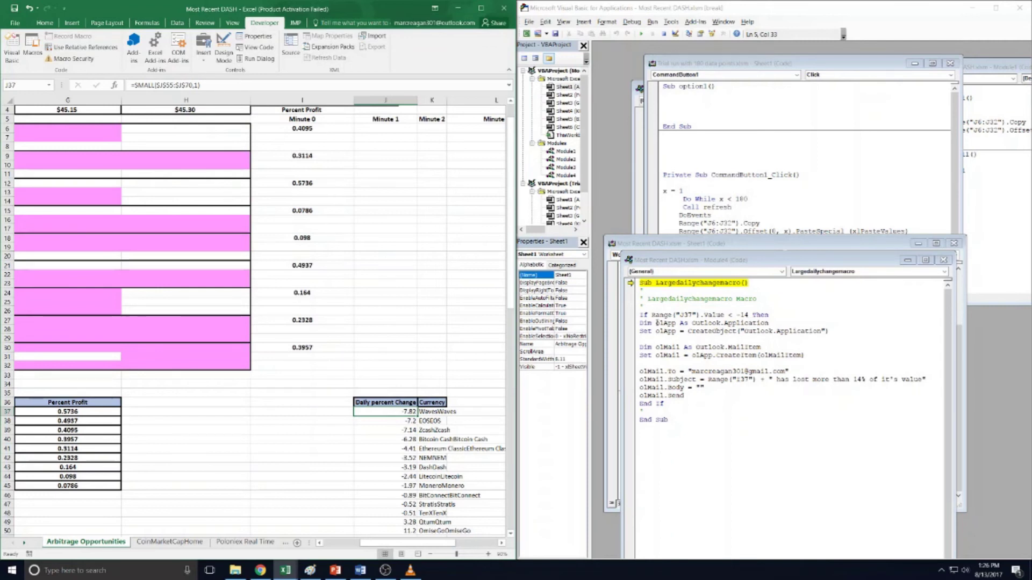
{"action": "left_click_drag", "start_coordinate": [640, 323], "coordinate": [685, 397]}
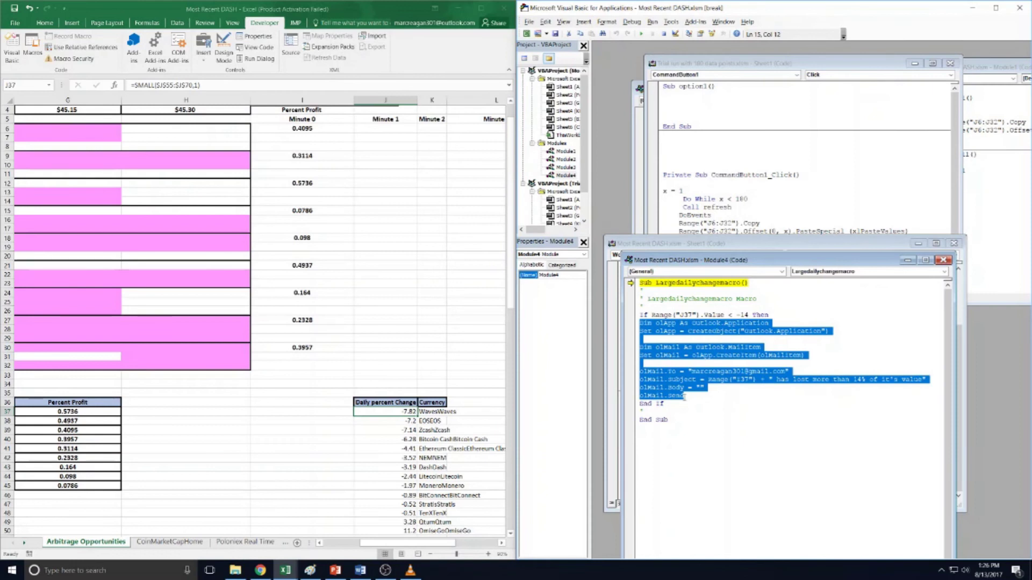
{"action": "left_click", "coordinate": [725, 332]}
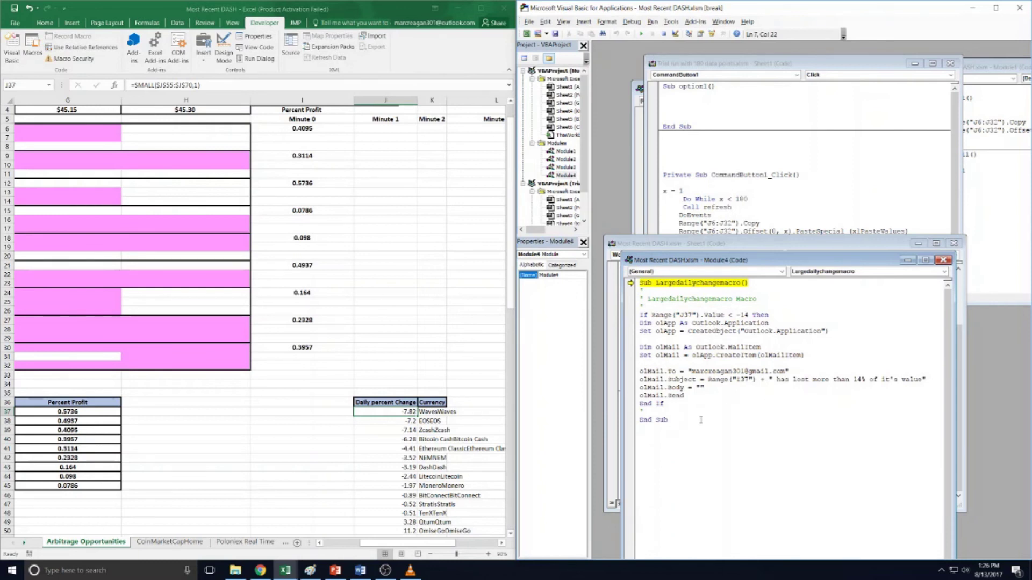
{"action": "left_click", "coordinate": [734, 396]}
{"action": "left_click", "coordinate": [734, 348]}
{"action": "left_click", "coordinate": [723, 341]}
{"action": "left_click_drag", "start_coordinate": [688, 371], "coordinate": [788, 372]}
{"action": "left_click", "coordinate": [755, 395]}
Step: Check Macro Security, try editing sendemailmacro, dismiss the break-mode error and close the code editor
{"action": "left_click", "coordinate": [70, 62]}
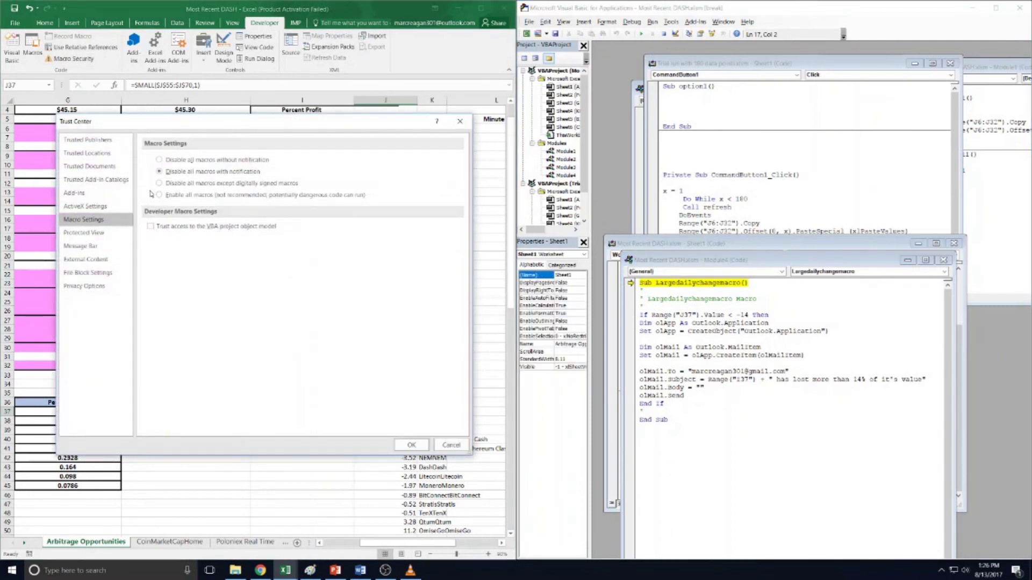
{"action": "left_click", "coordinate": [459, 121]}
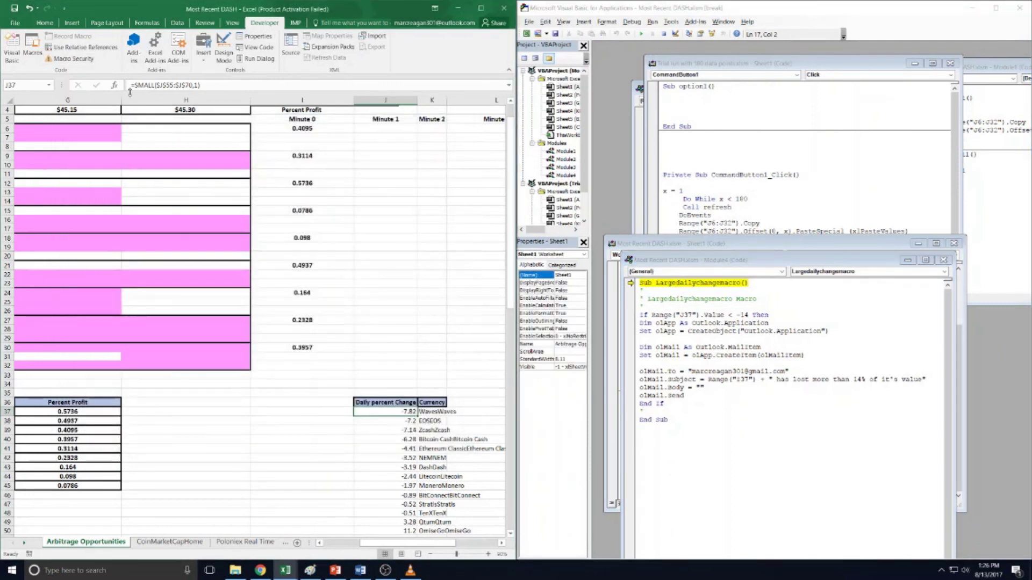
{"action": "left_click", "coordinate": [31, 56]}
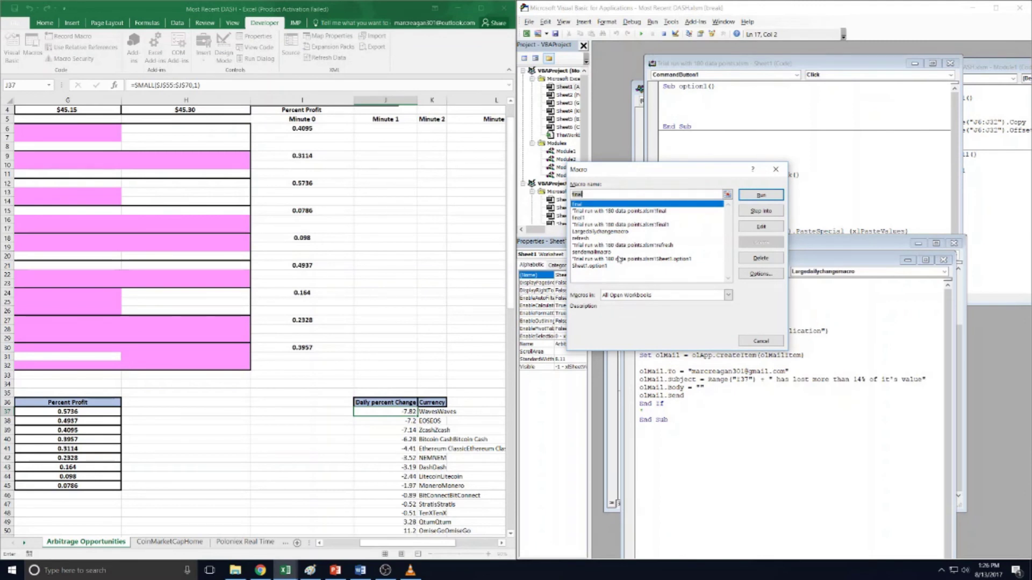
{"action": "left_click", "coordinate": [597, 252]}
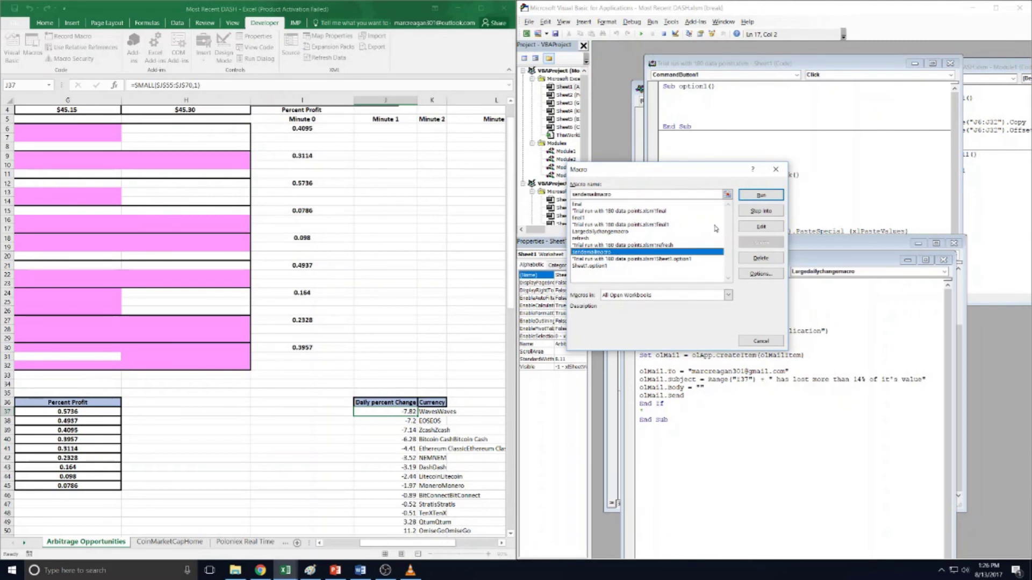
{"action": "left_click", "coordinate": [771, 211]}
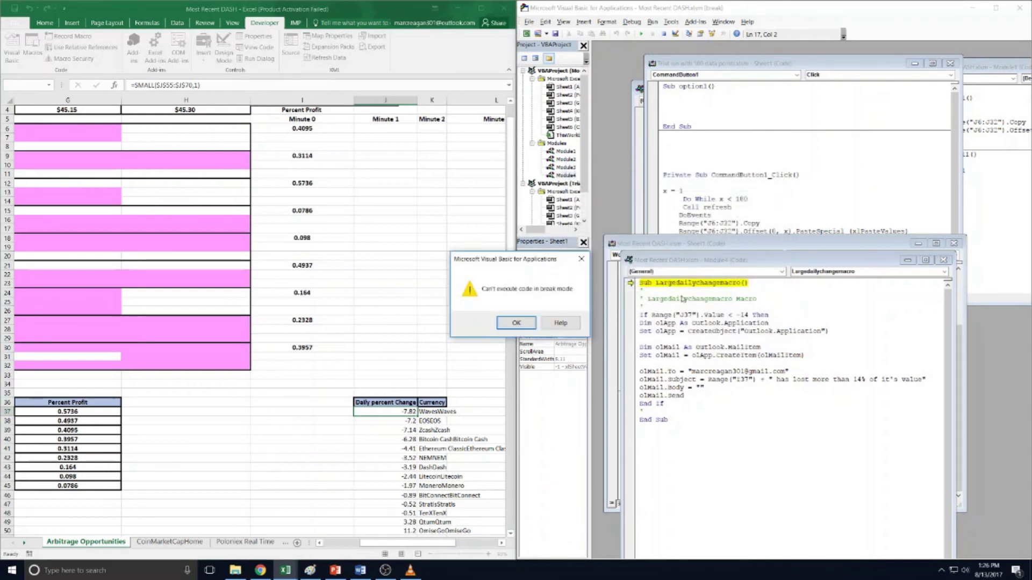
{"action": "left_click", "coordinate": [517, 323]}
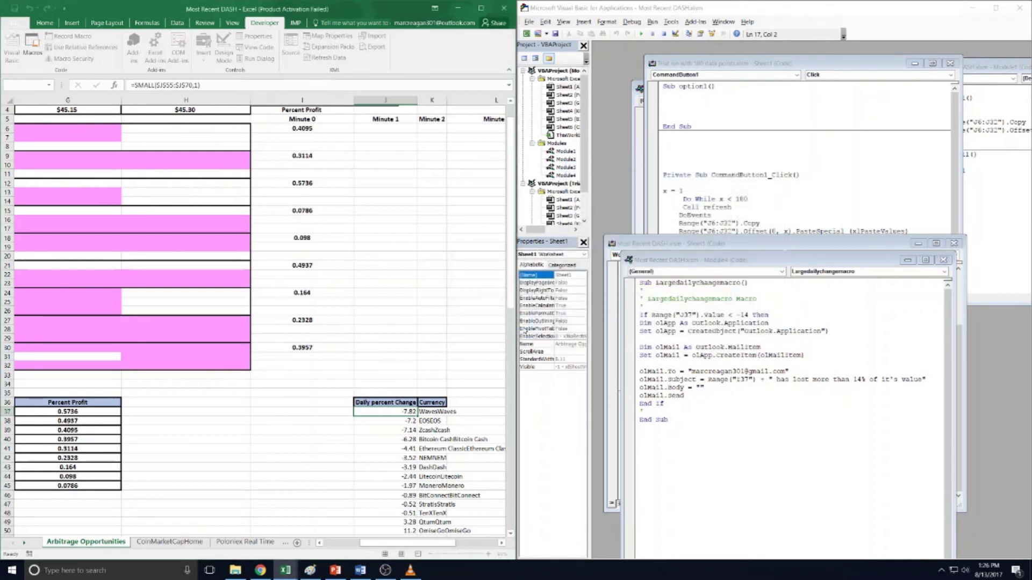
{"action": "left_click", "coordinate": [1021, 6]}
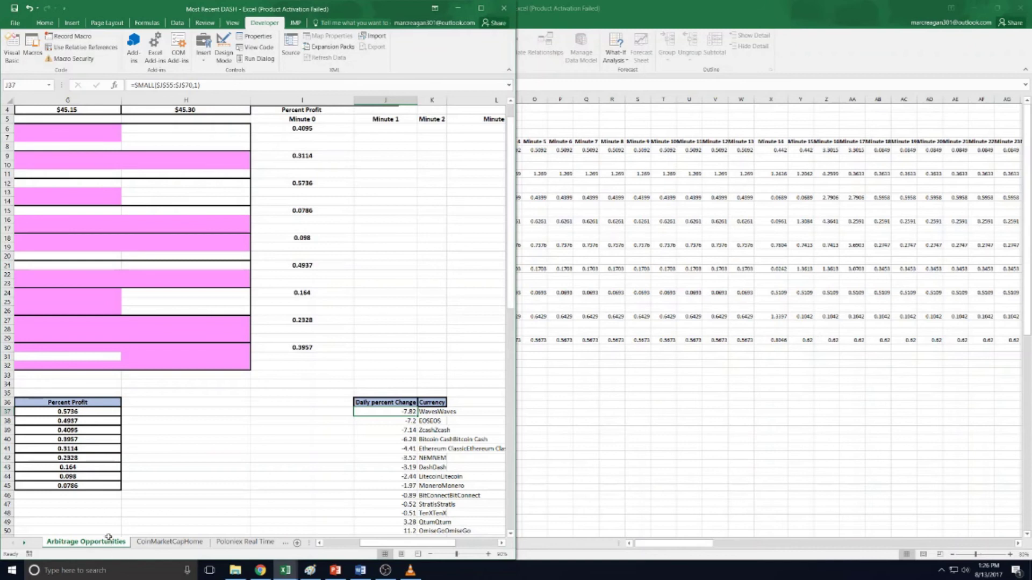
Step: Step Into sendemailmacro from the Macros list so it pauses at its first line
{"action": "left_click", "coordinate": [31, 49]}
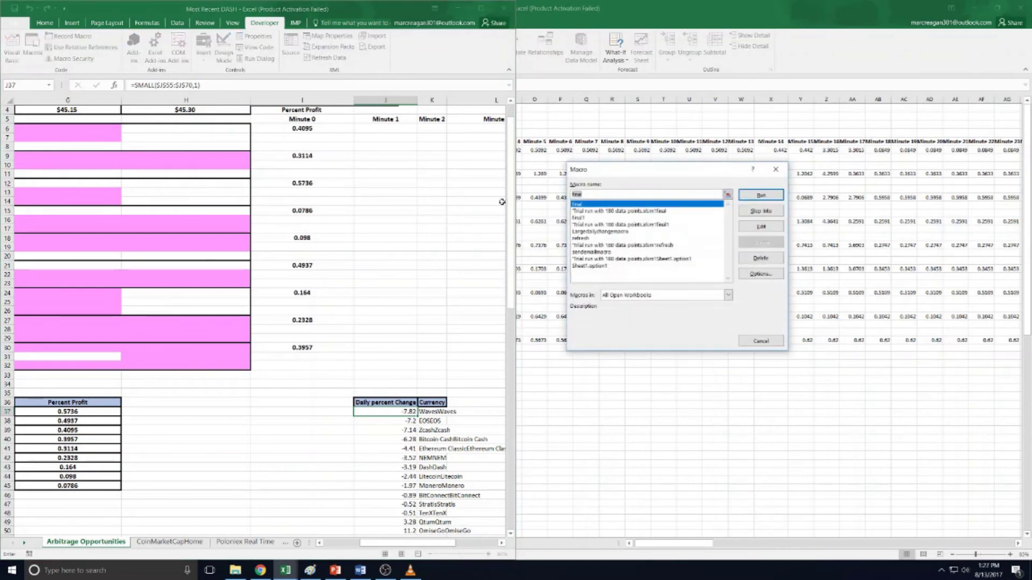
{"action": "left_click", "coordinate": [603, 232]}
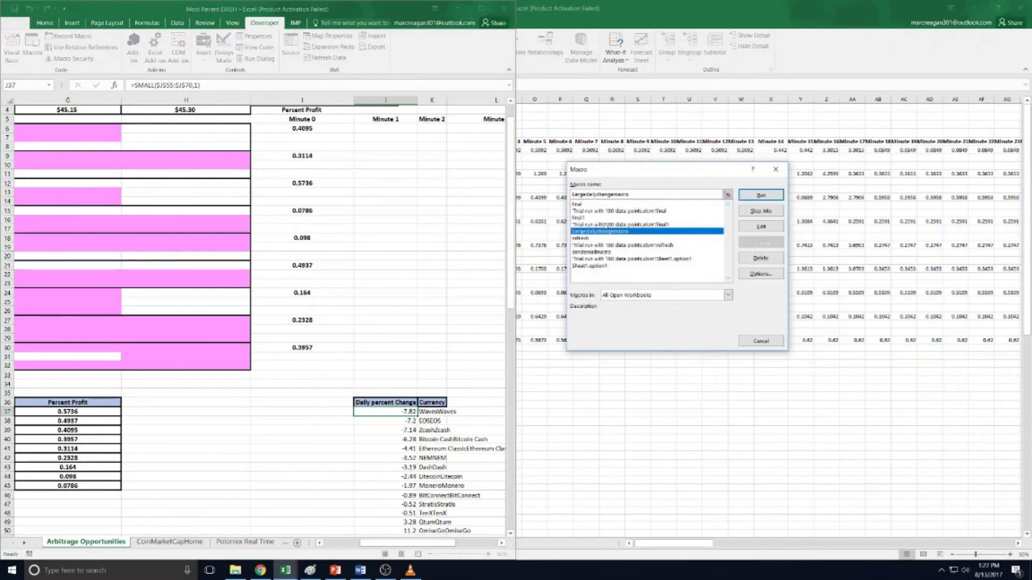
{"action": "left_click", "coordinate": [607, 251]}
{"action": "left_click", "coordinate": [780, 213]}
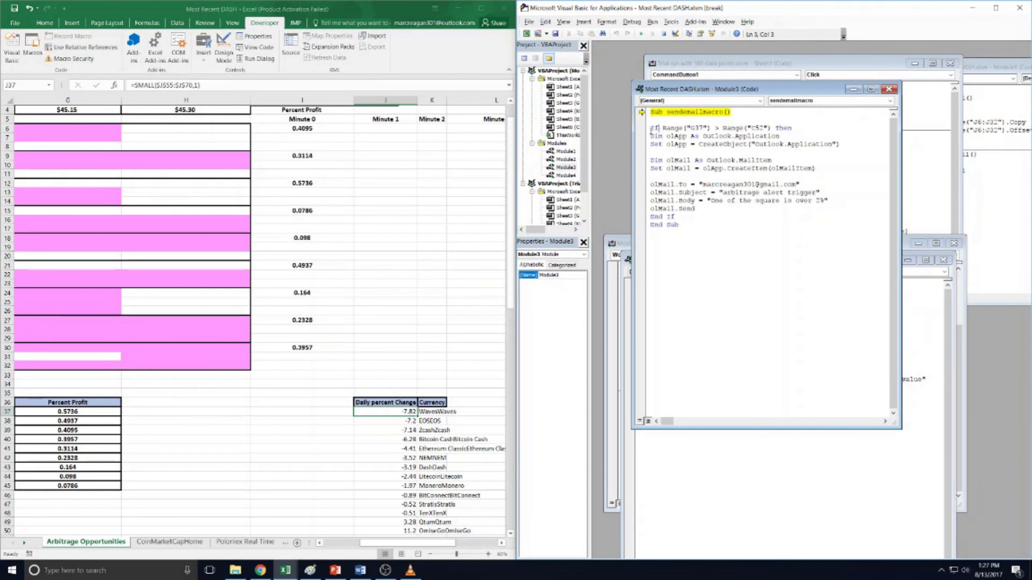
{"action": "left_click_drag", "start_coordinate": [651, 129], "coordinate": [769, 128]}
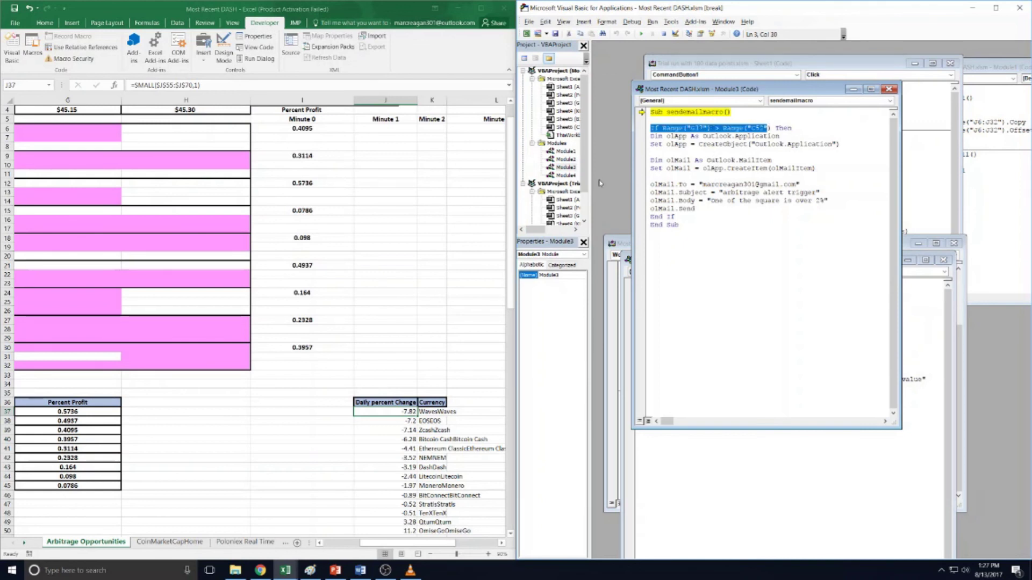
{"action": "left_click", "coordinate": [80, 415]}
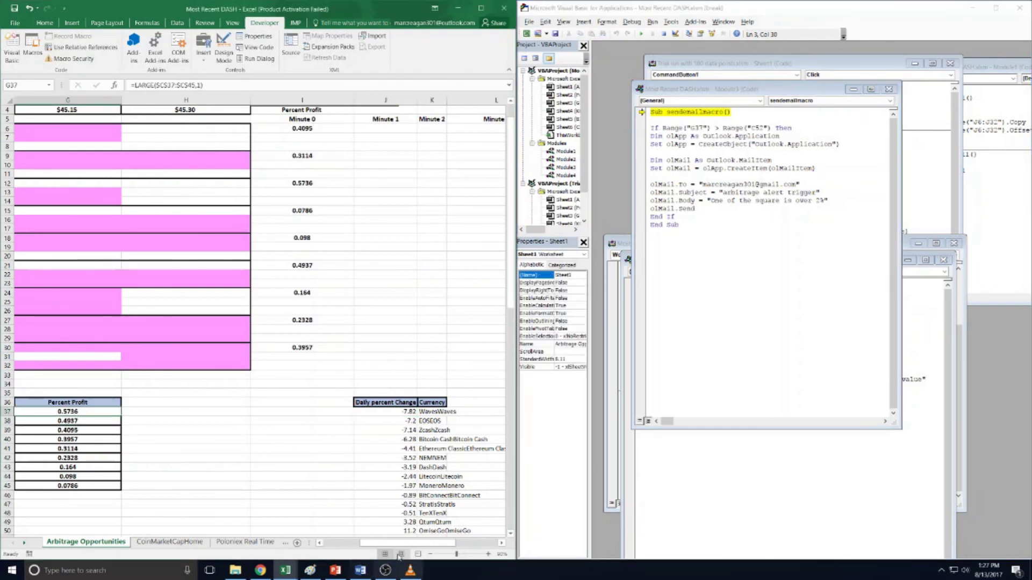
{"action": "left_click_drag", "start_coordinate": [395, 544], "coordinate": [359, 544]}
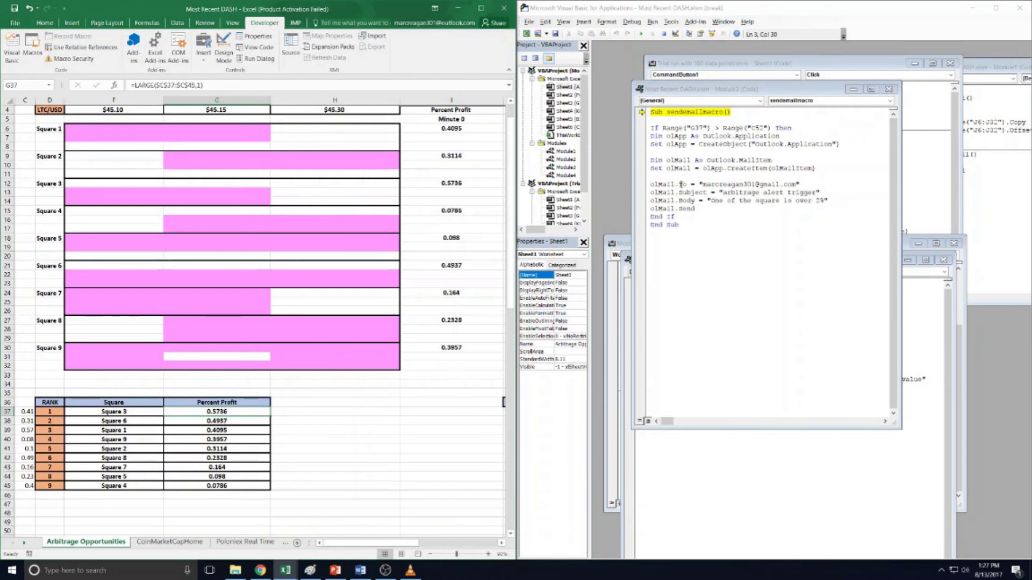
{"action": "left_click", "coordinate": [766, 130]}
{"action": "key", "text": "shift+Home"}
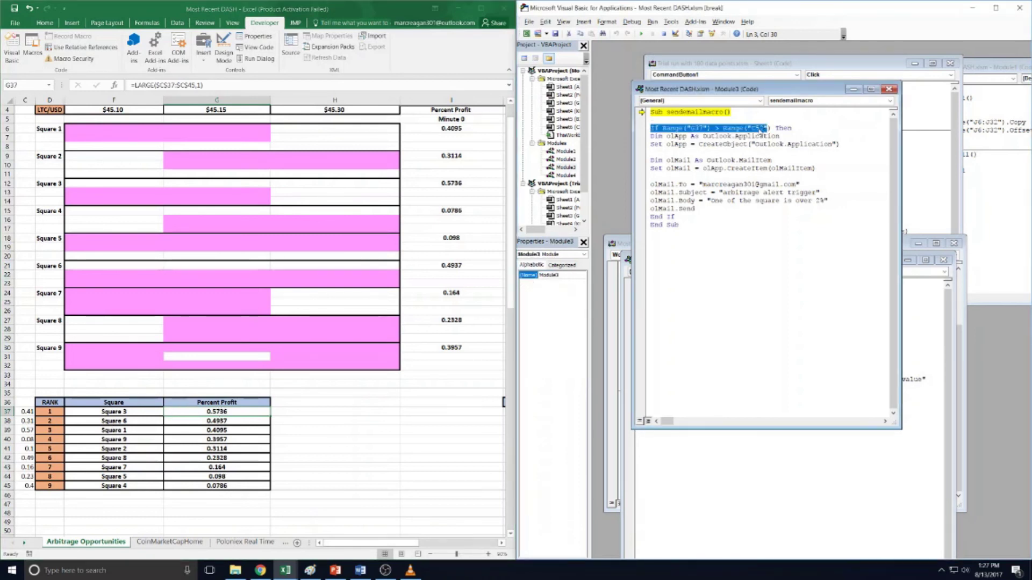
{"action": "left_click", "coordinate": [65, 511]}
{"action": "scroll", "coordinate": [64, 511], "scroll_direction": "down", "scroll_amount": 3}
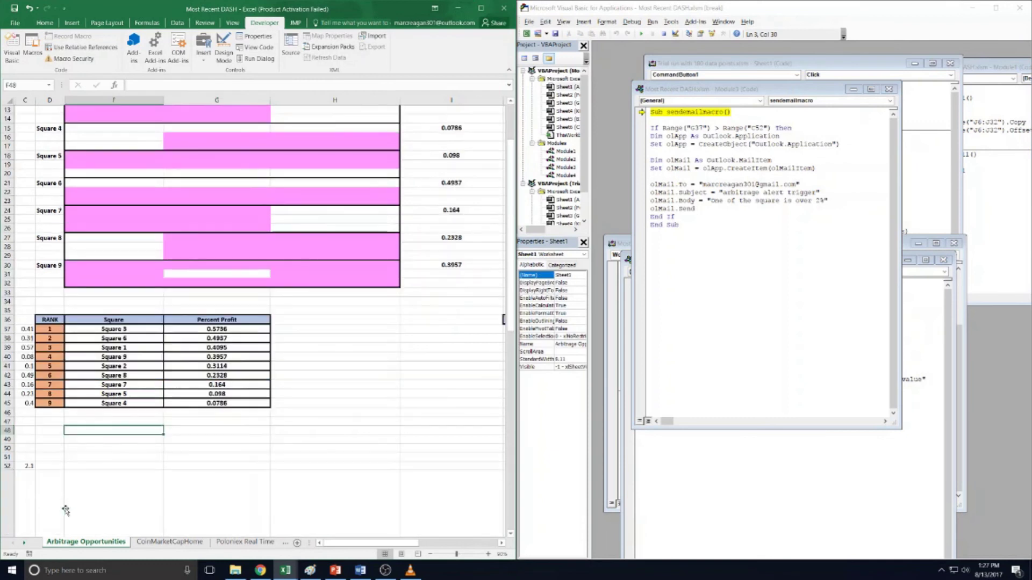
{"action": "left_click", "coordinate": [26, 465]}
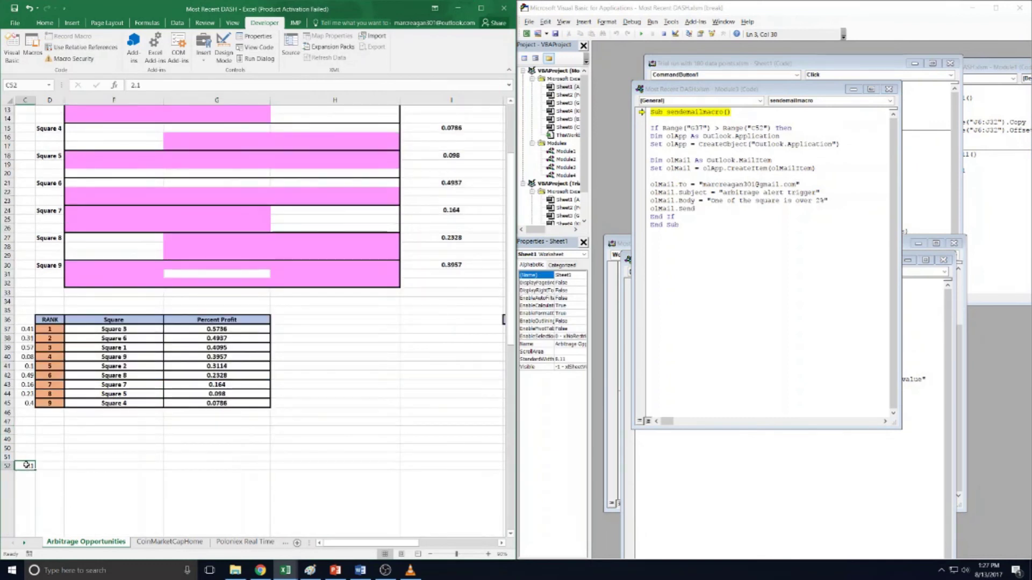
{"action": "scroll", "coordinate": [76, 430], "scroll_direction": "up", "scroll_amount": 4}
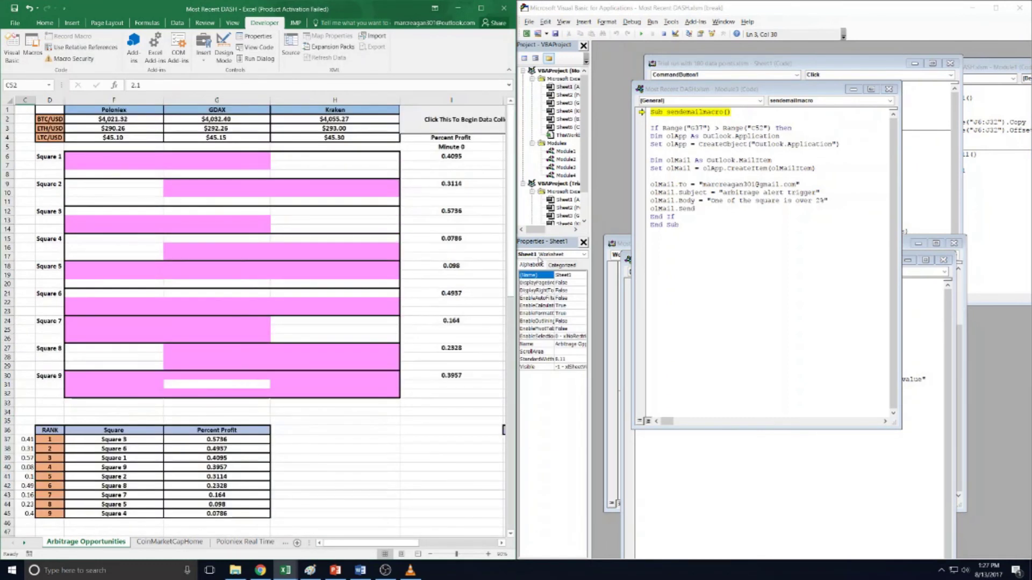
{"action": "left_click", "coordinate": [764, 132]}
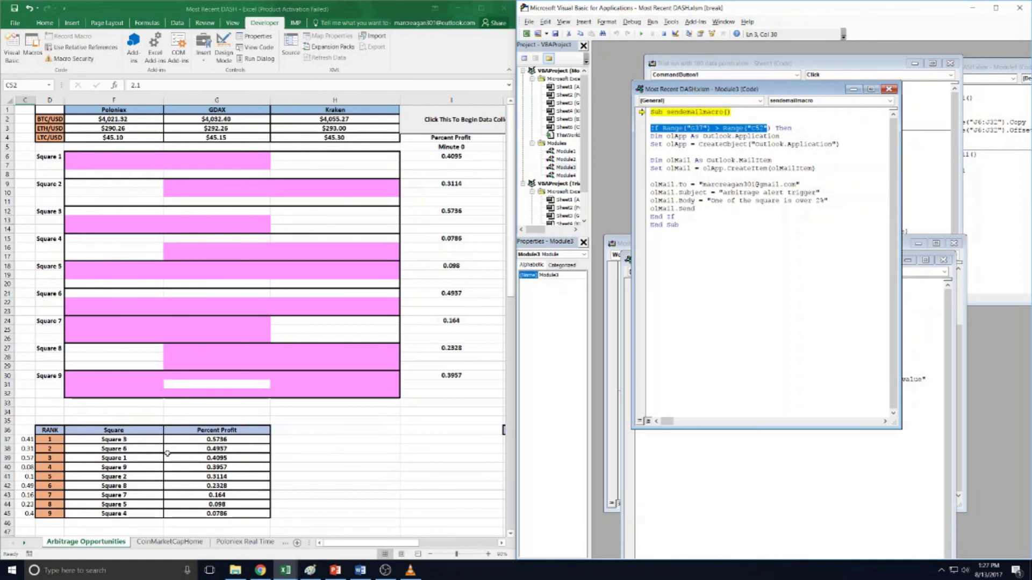
Step: Point out G37's largest profit, the If condition comparing G37 with C52 and the mail body, then return to Word
{"action": "left_click", "coordinate": [186, 440]}
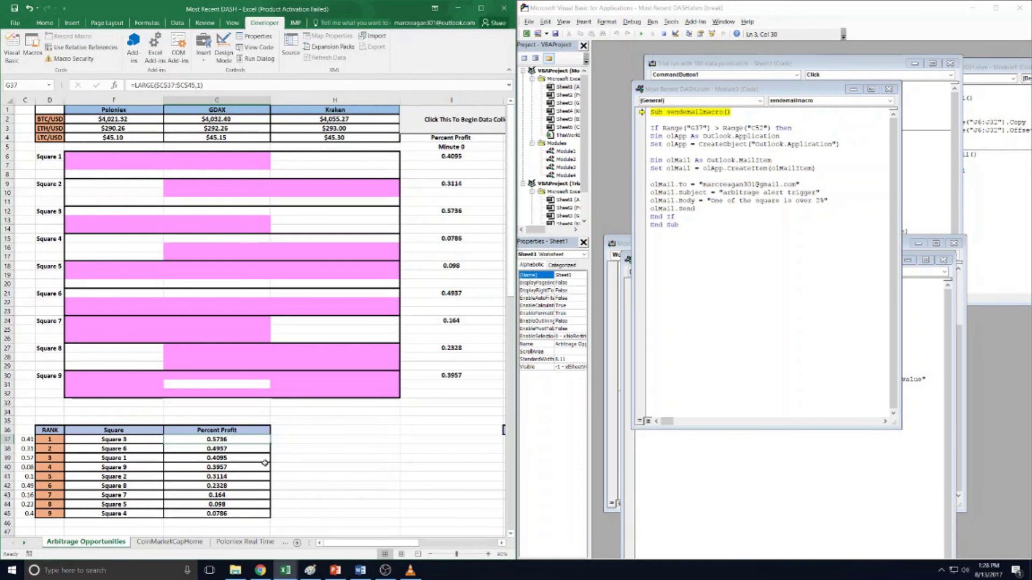
{"action": "left_click", "coordinate": [750, 129]}
{"action": "left_click_drag", "start_coordinate": [650, 129], "coordinate": [768, 129]}
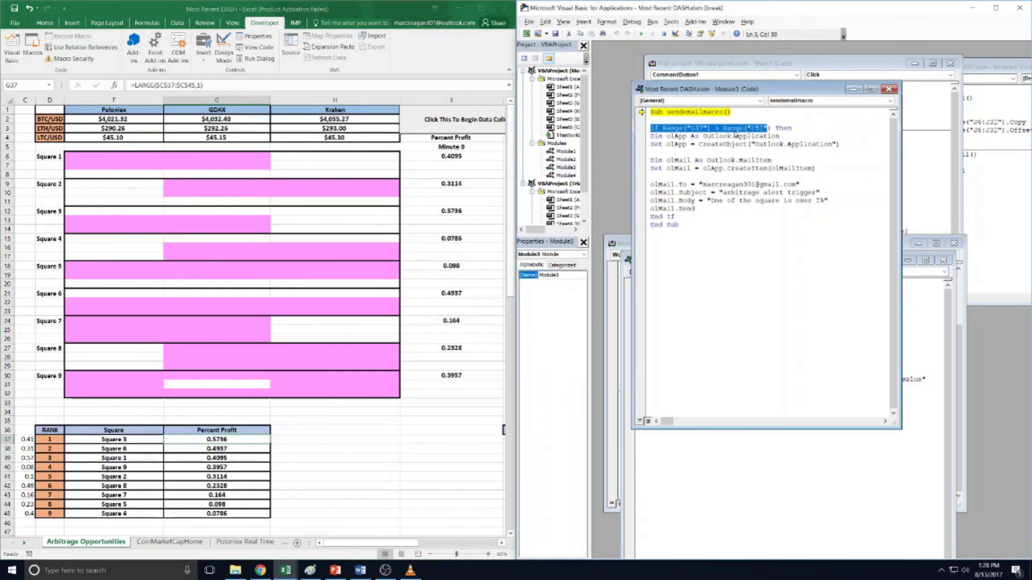
{"action": "left_click", "coordinate": [732, 210]}
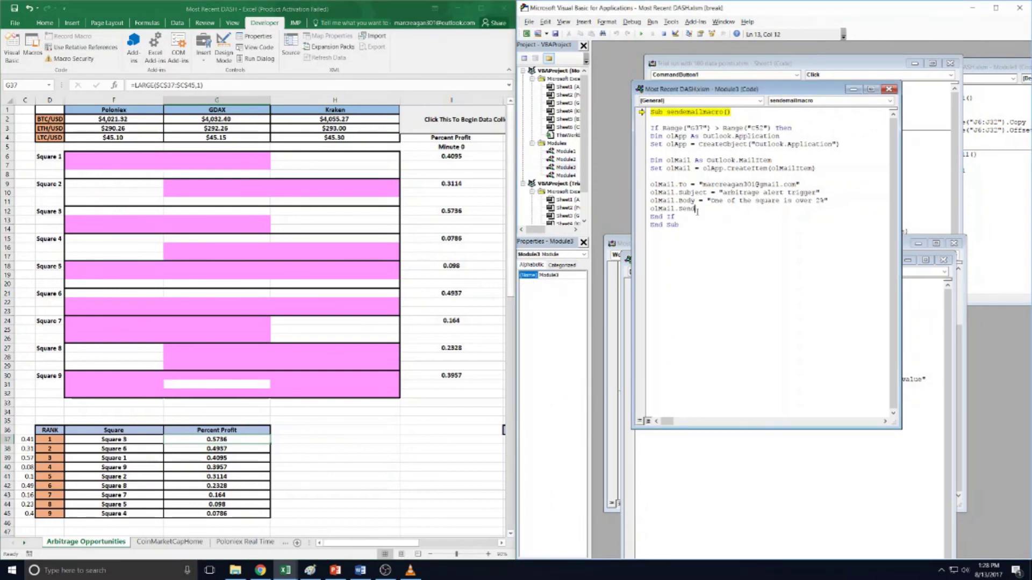
{"action": "left_click_drag", "start_coordinate": [710, 200], "coordinate": [827, 201]}
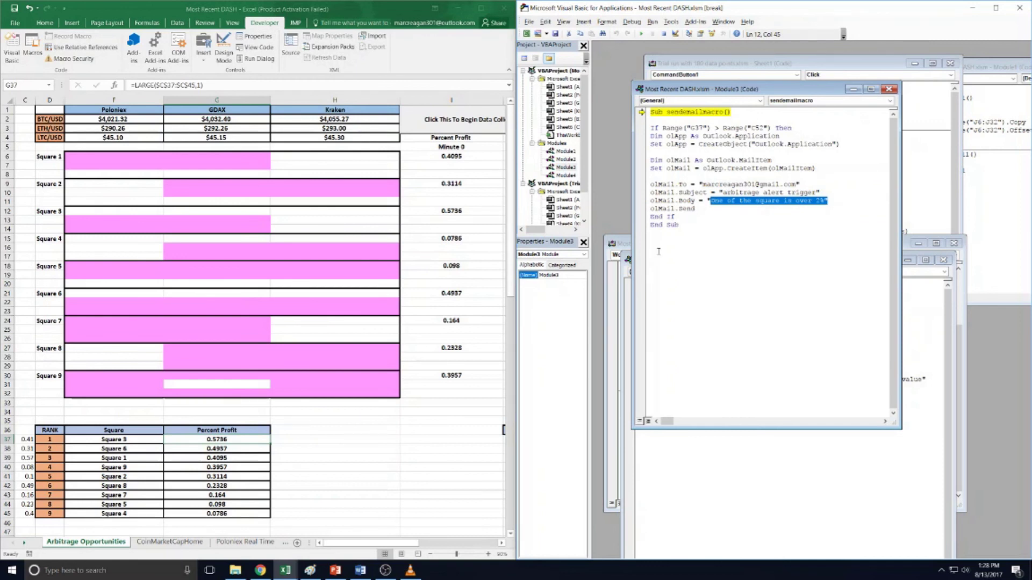
{"action": "left_click", "coordinate": [360, 570]}
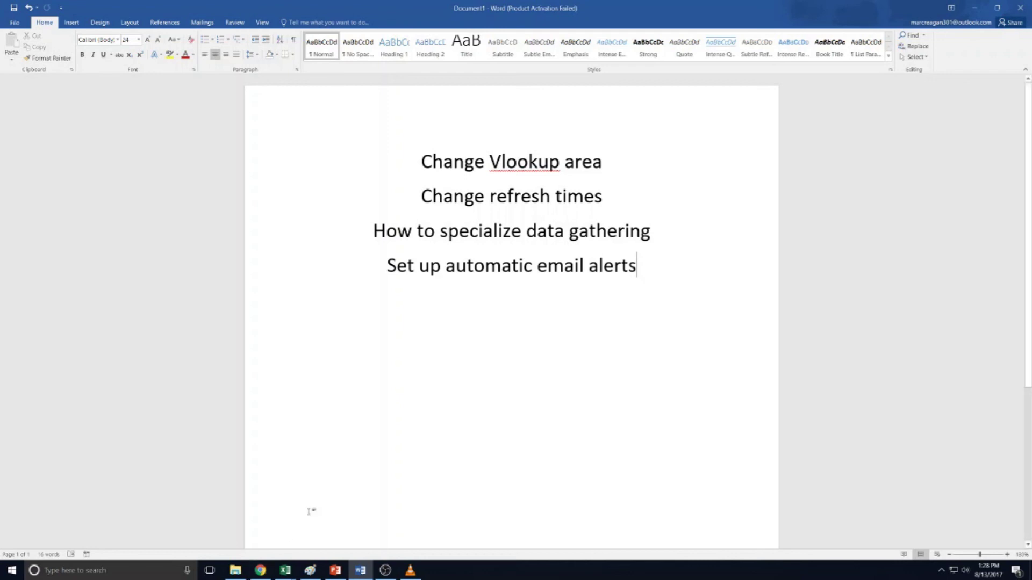
{"action": "left_click", "coordinate": [385, 570]}
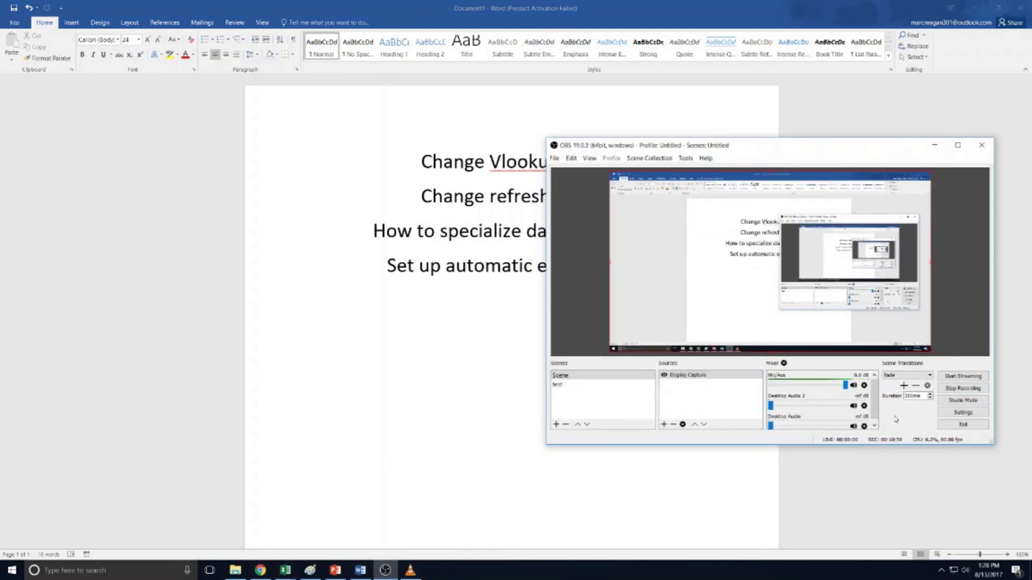